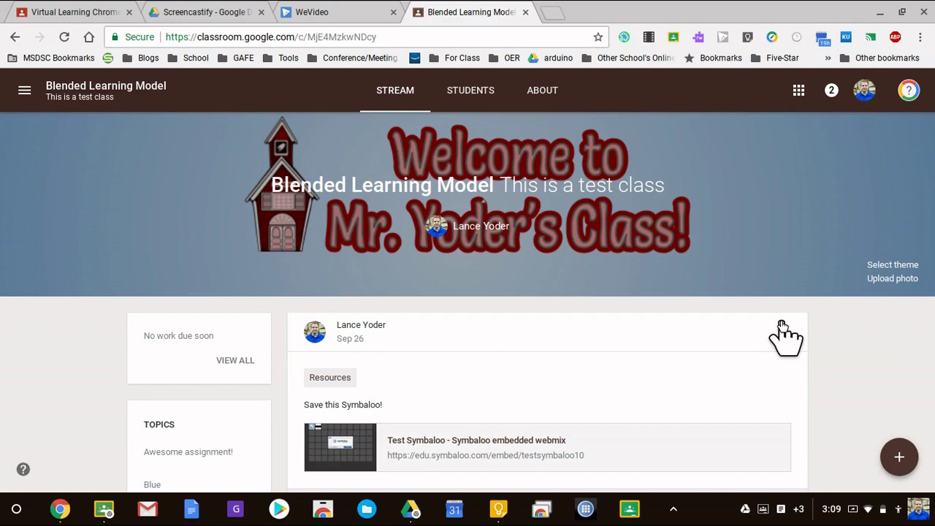
pyautogui.click(829, 320)
pyautogui.click(616, 278)
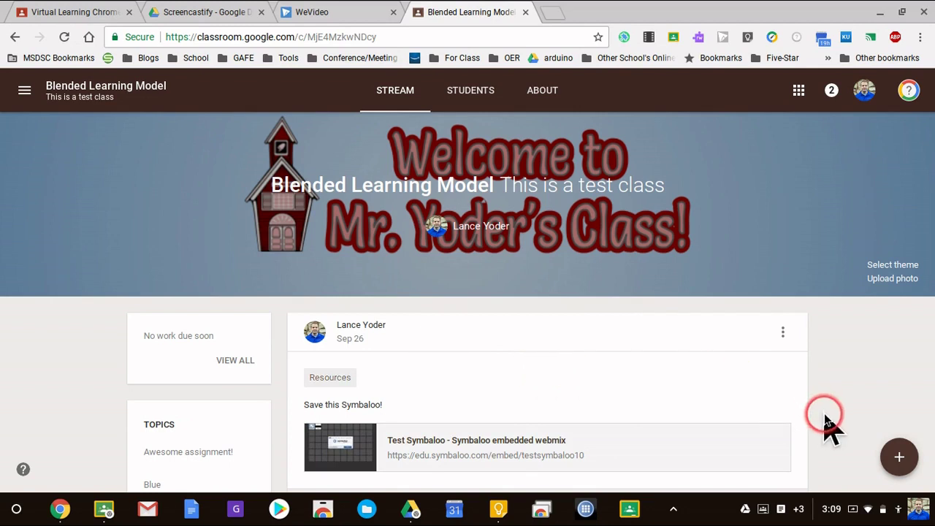
# Create a new assignment titled "draft" with the due date Oct 25, 2017
pyautogui.moveTo(899, 457)
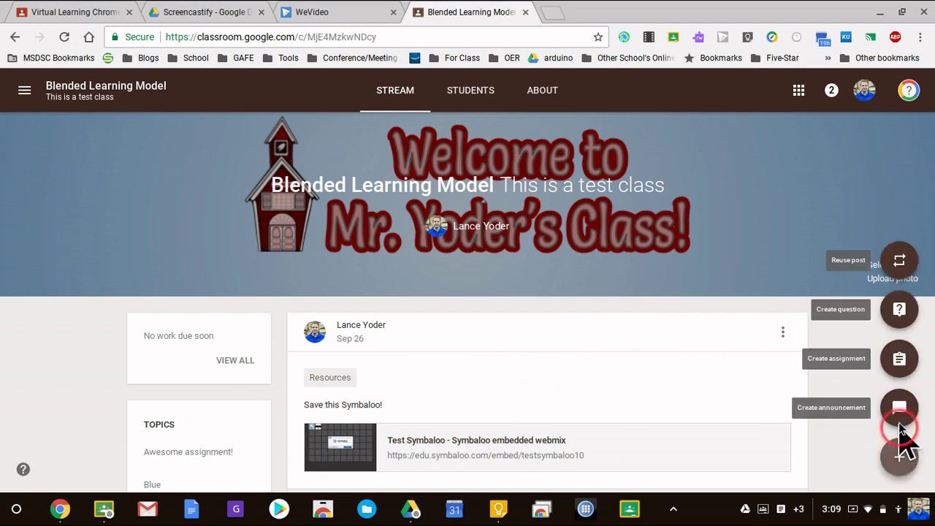
pyautogui.click(901, 373)
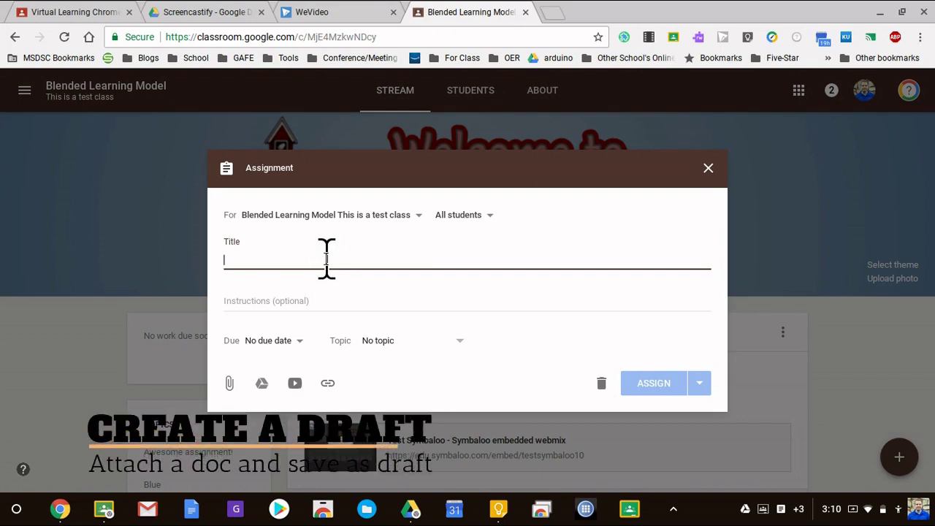
pyautogui.write('draft')
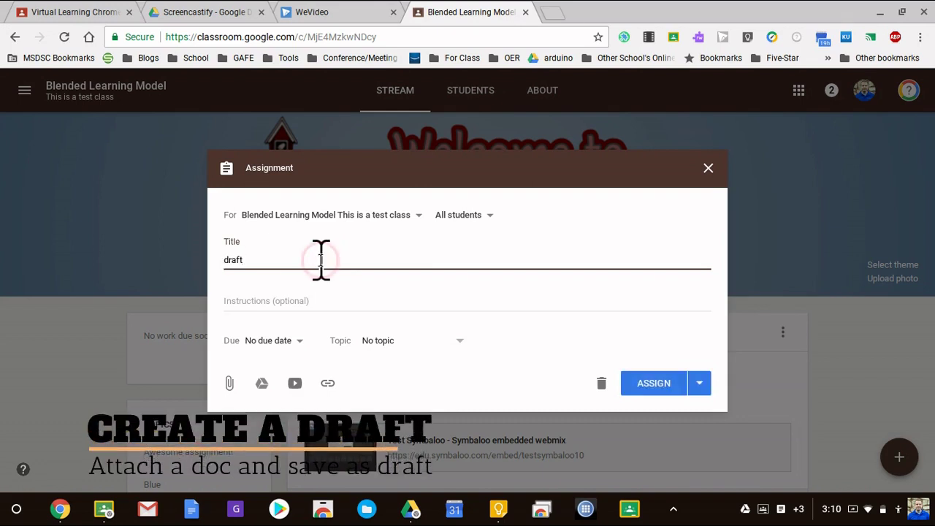
pyautogui.click(284, 342)
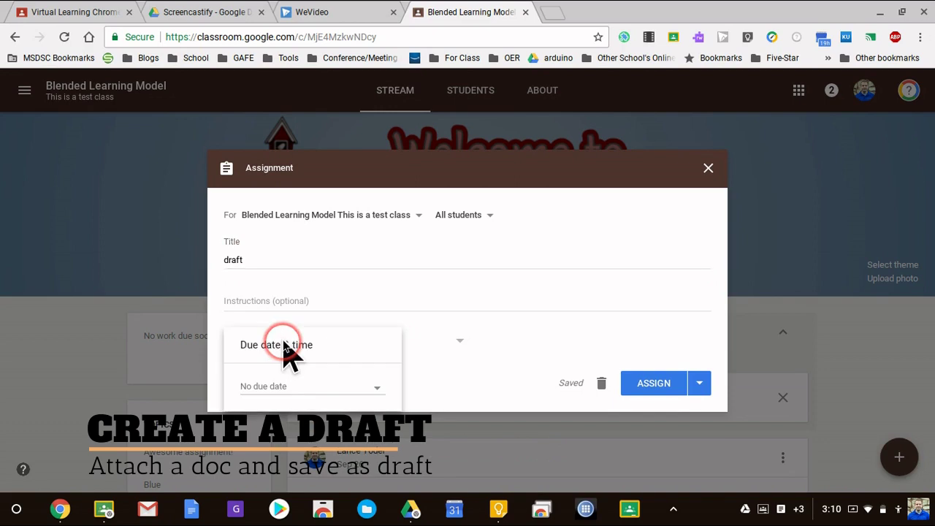
pyautogui.click(357, 389)
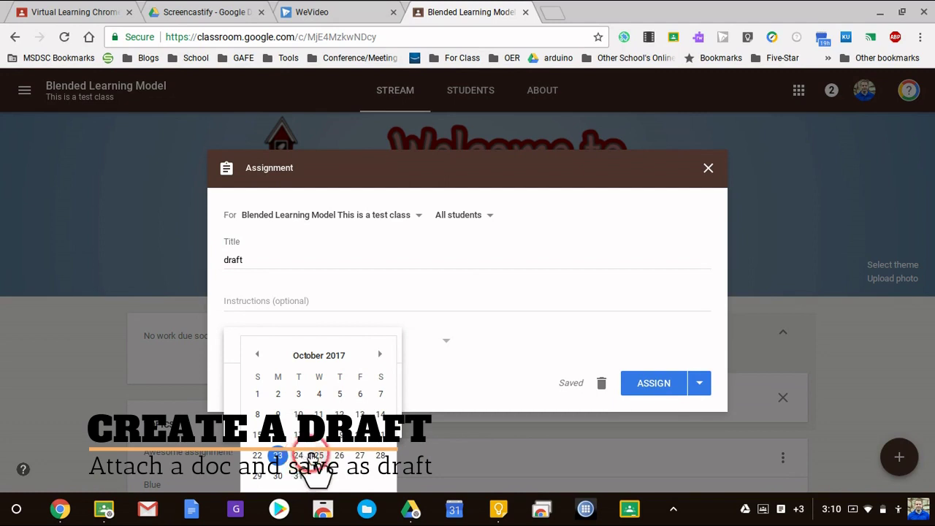
pyautogui.click(319, 456)
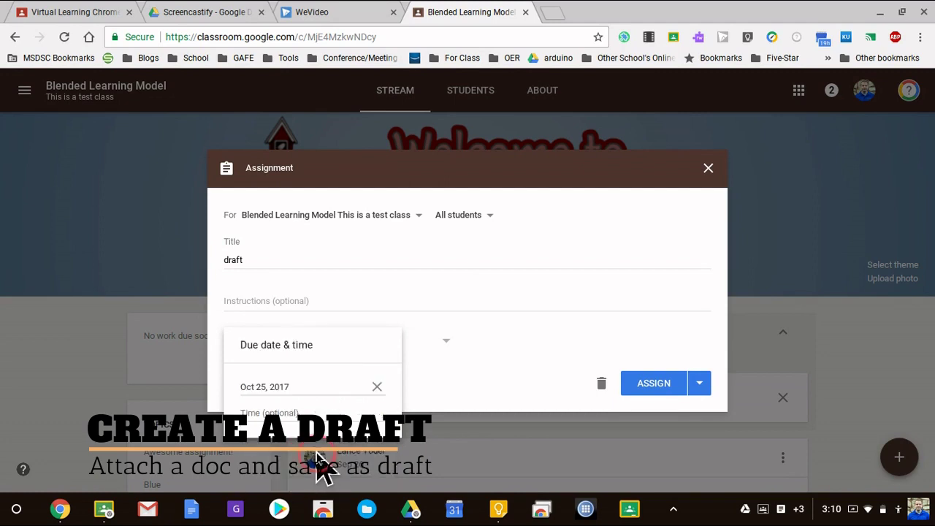
pyautogui.click(479, 403)
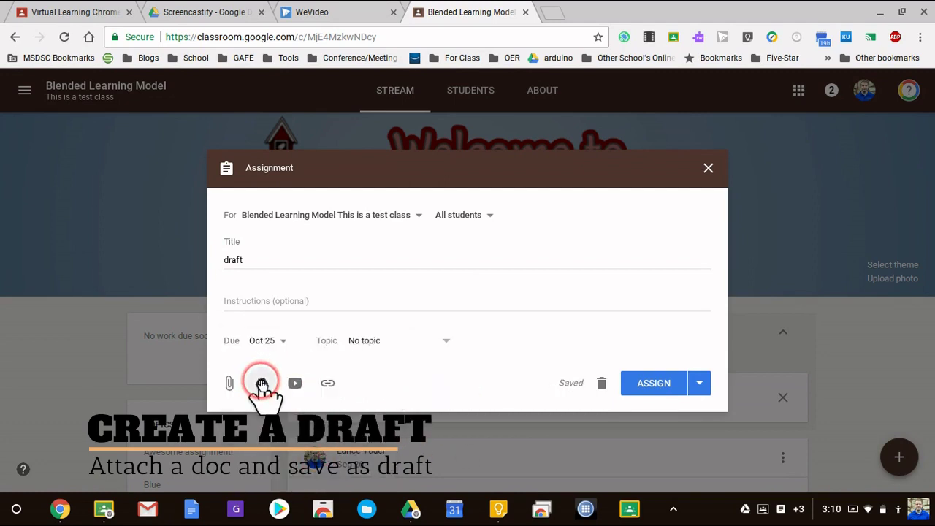
# Attach the most recent Virtual Learning Practice Assignment slides from Google Drive to the assignment
pyautogui.click(262, 383)
pyautogui.click(284, 390)
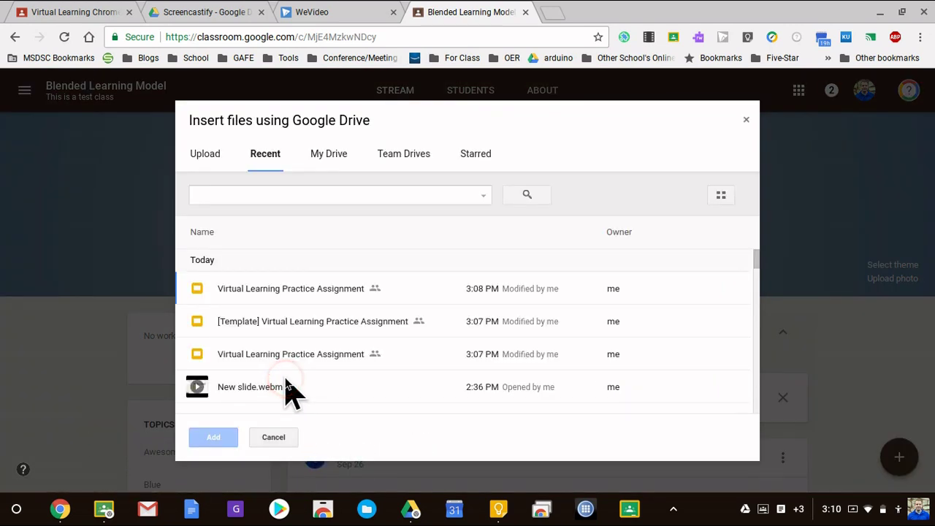
pyautogui.click(312, 282)
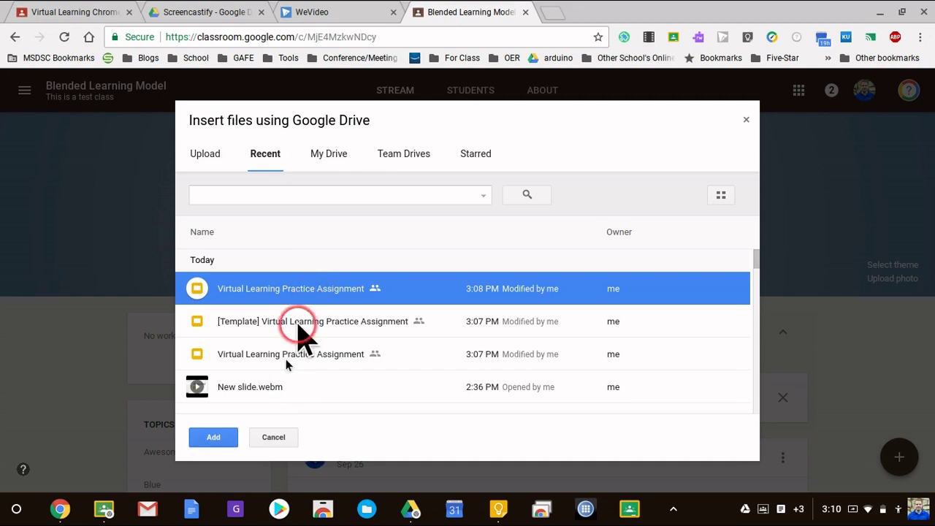
pyautogui.click(241, 431)
pyautogui.click(228, 437)
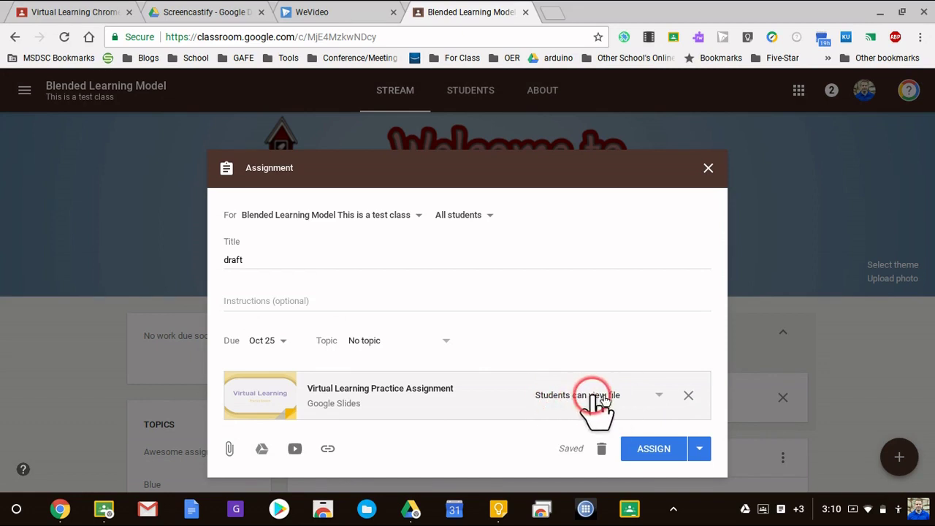
# Set the attached slides to "Students can edit file" and save the assignment as a draft
pyautogui.click(662, 396)
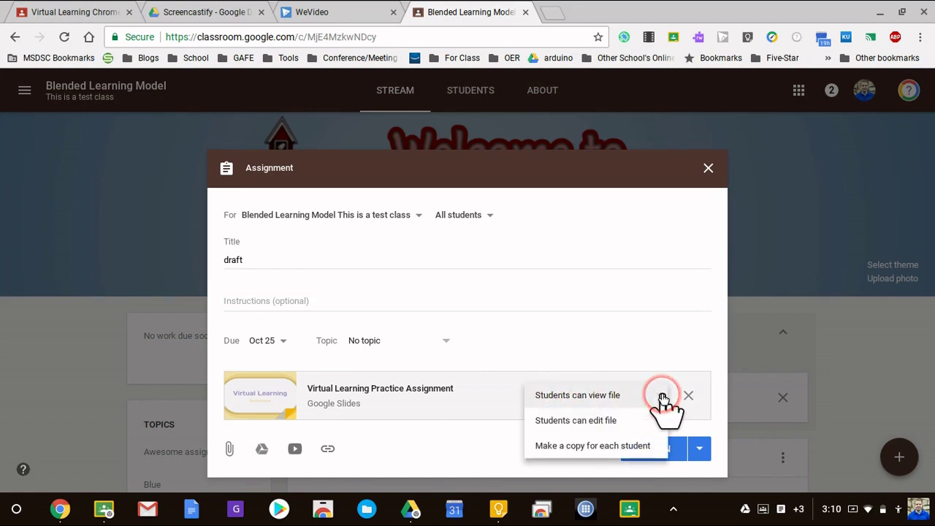
pyautogui.click(623, 420)
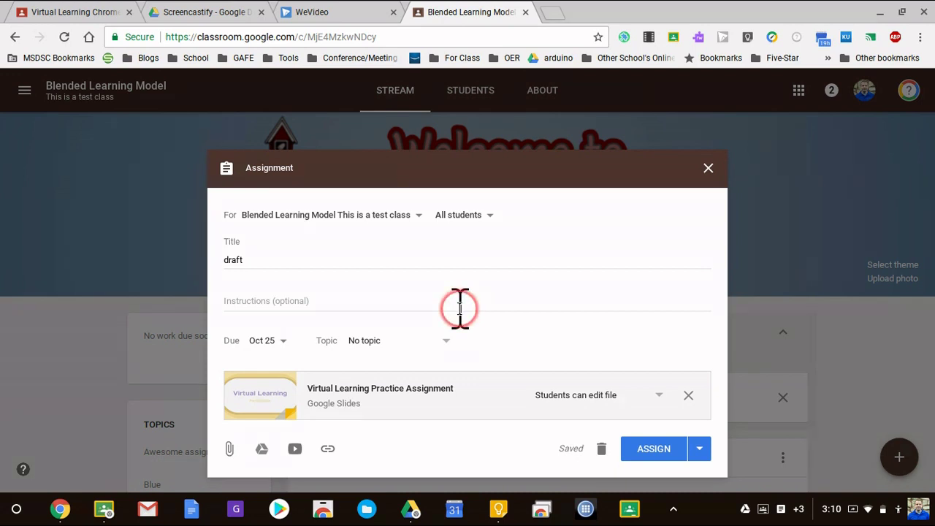
pyautogui.click(703, 449)
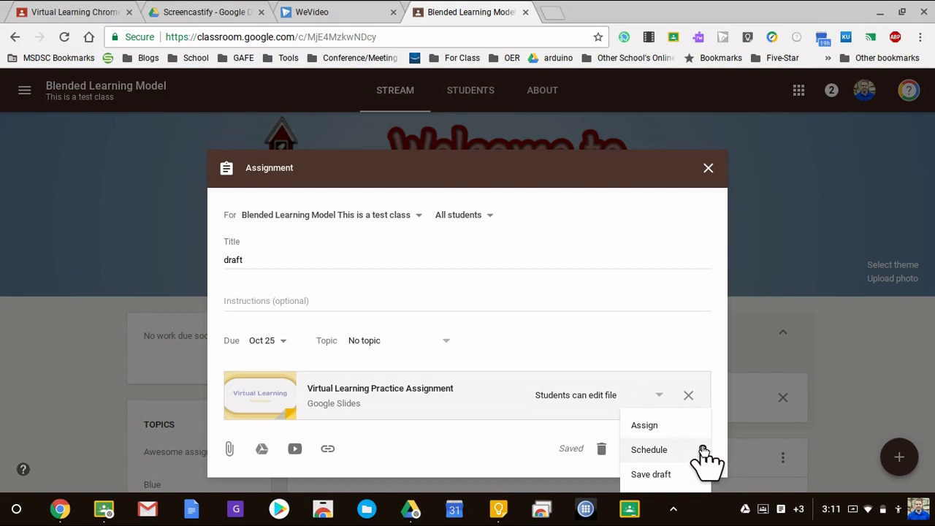
pyautogui.click(670, 475)
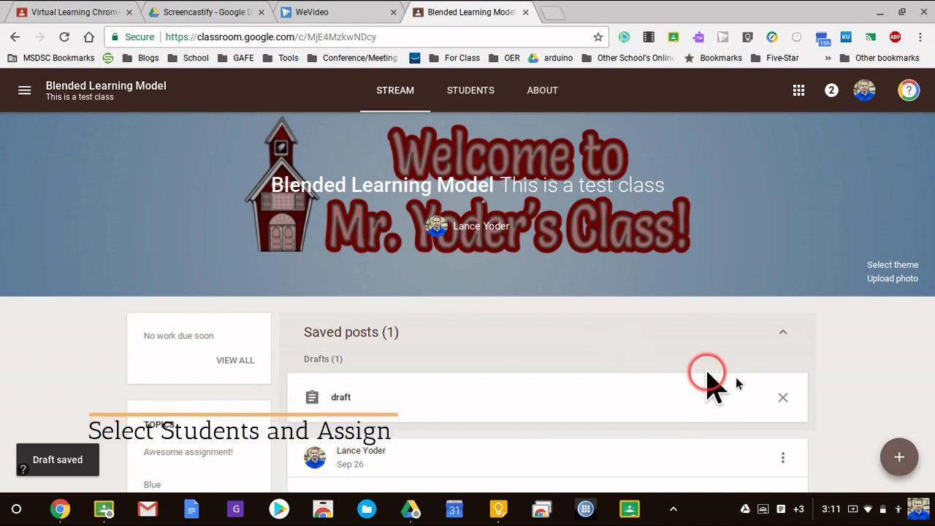
# Reuse the "draft" post from this class with new copies of all attachments
pyautogui.moveTo(889, 460)
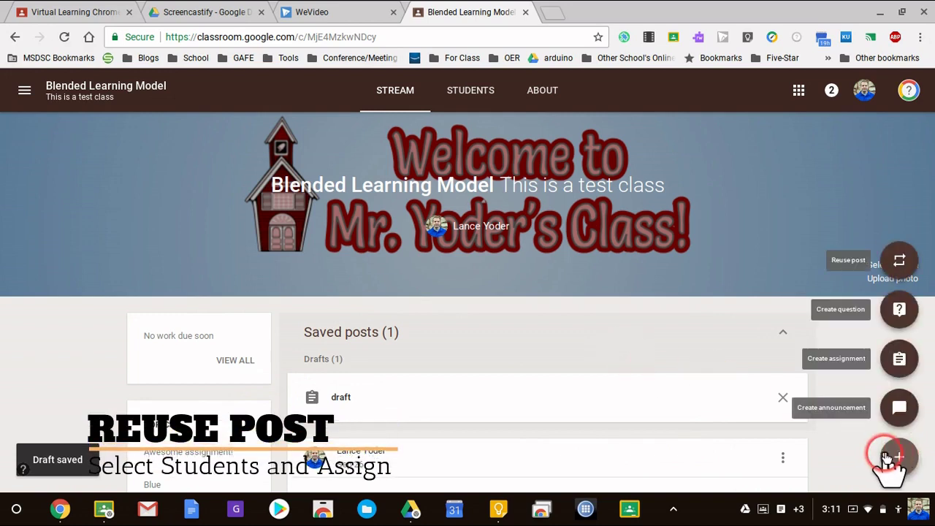
pyautogui.click(899, 270)
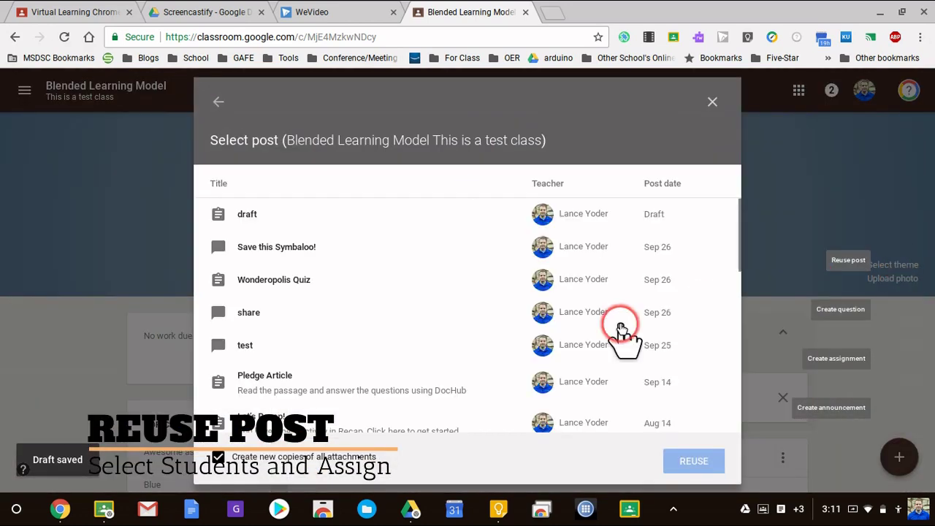
pyautogui.click(247, 214)
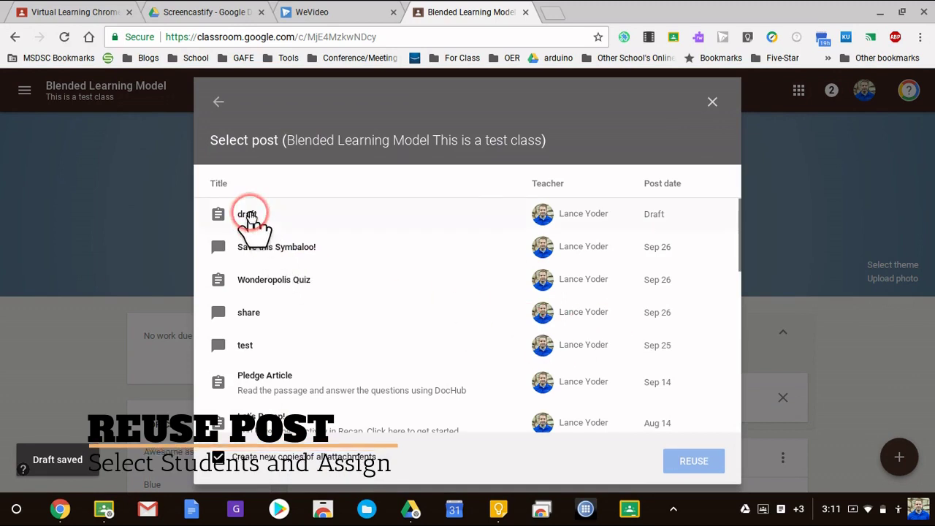
pyautogui.click(222, 458)
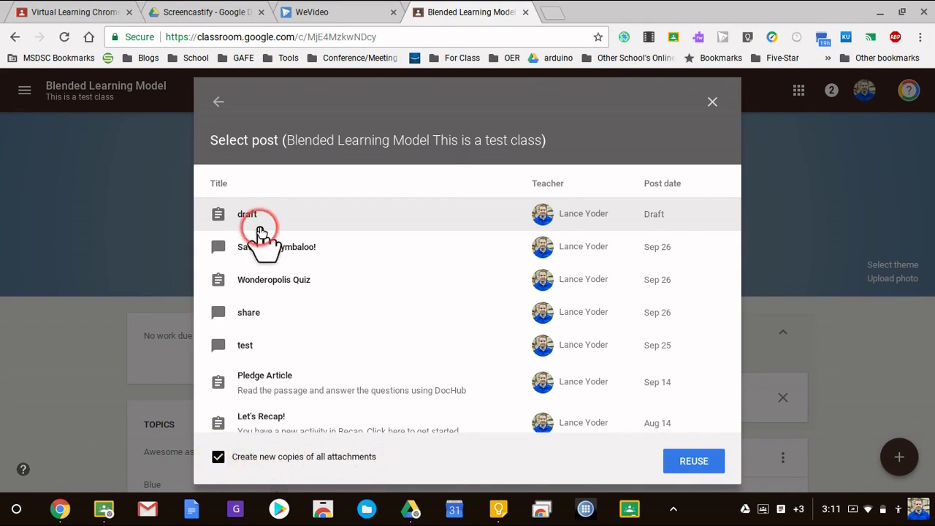
pyautogui.click(671, 462)
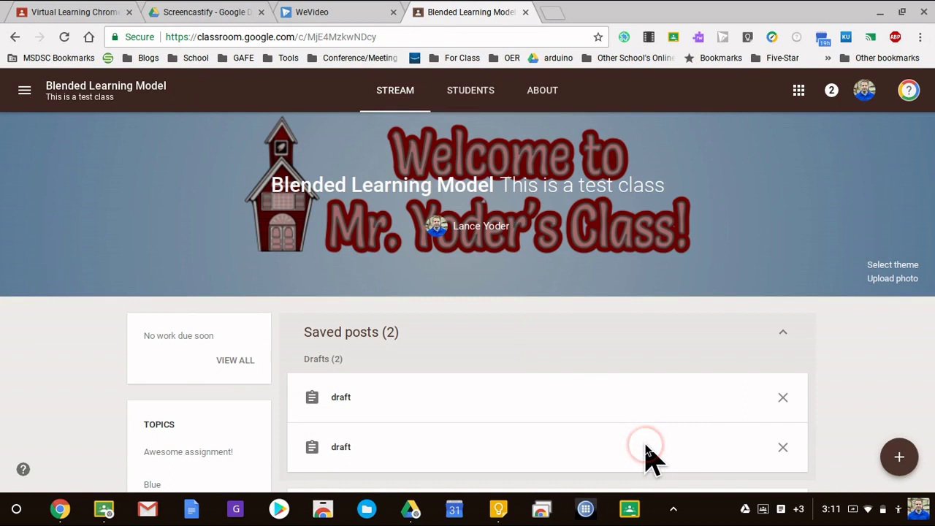
pyautogui.click(648, 457)
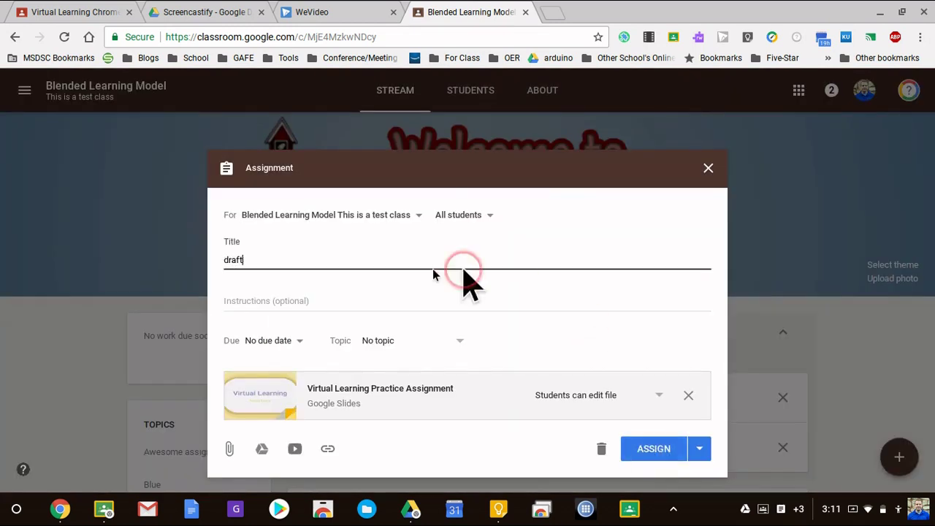
# Set the reused assignment's due date to Oct 25, 2017
pyautogui.click(303, 341)
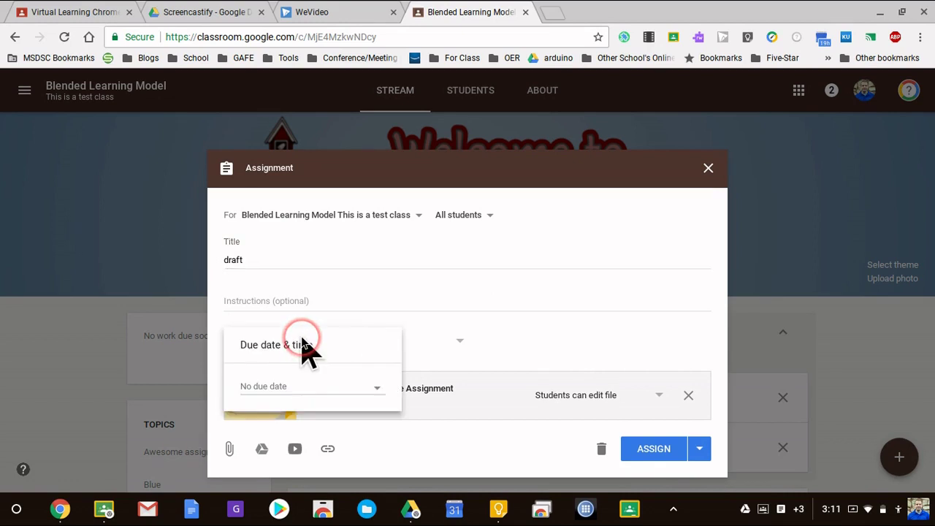
pyautogui.click(322, 386)
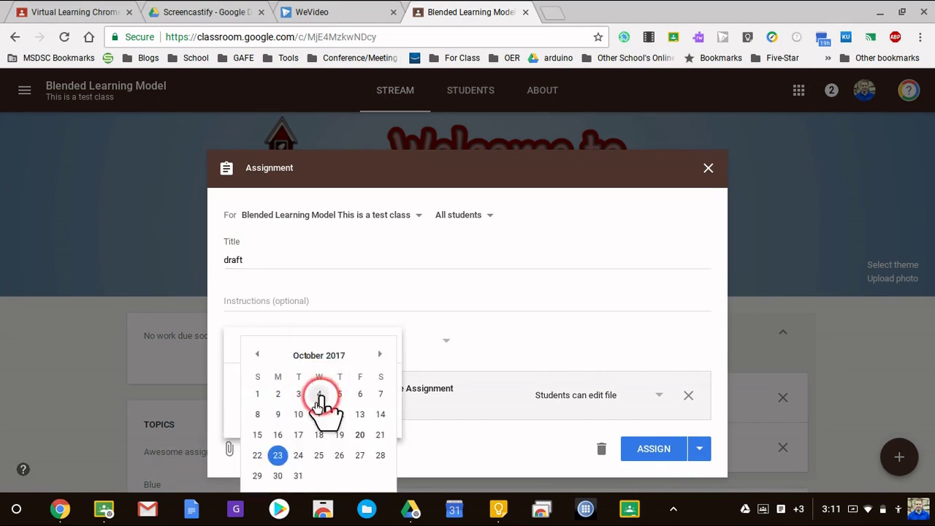
pyautogui.click(317, 454)
pyautogui.click(482, 342)
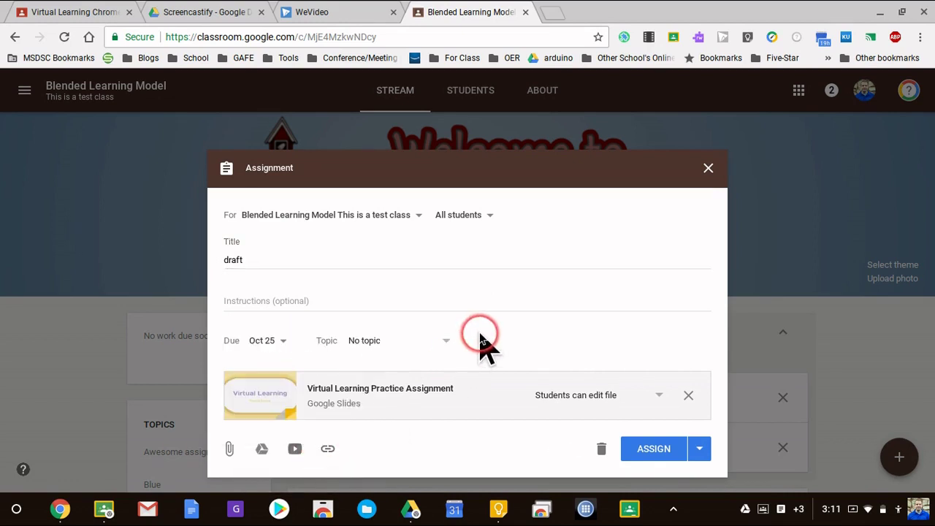
# Limit the assignment's recipients to only the first student in the list
pyautogui.click(490, 215)
pyautogui.click(455, 294)
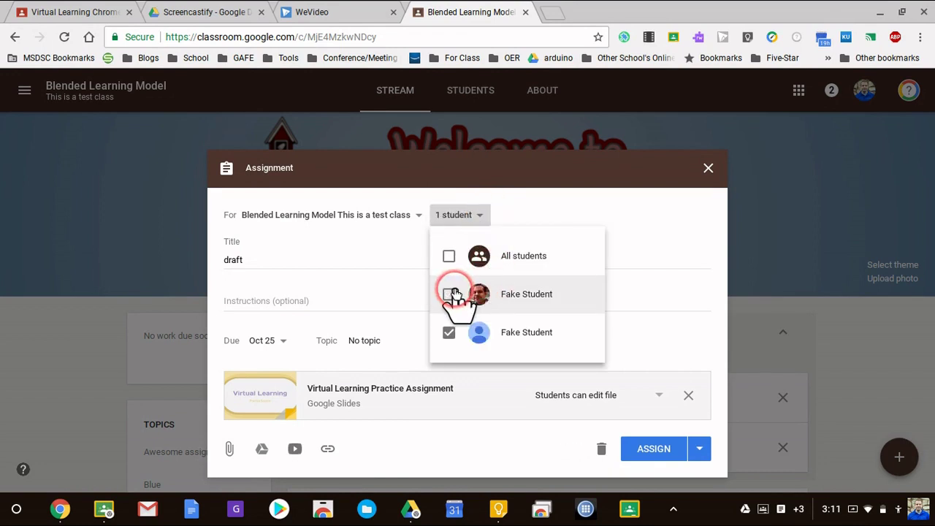
pyautogui.click(467, 333)
pyautogui.click(454, 295)
pyautogui.click(444, 335)
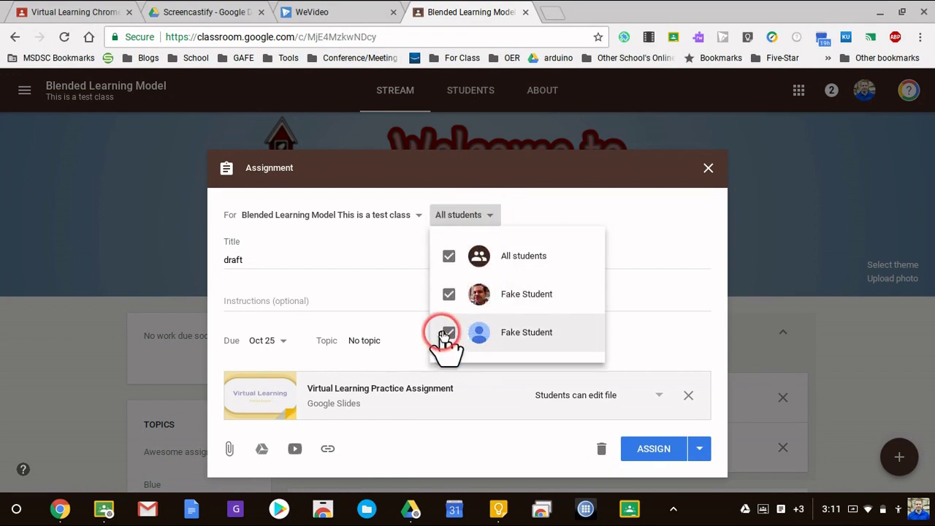
pyautogui.click(444, 335)
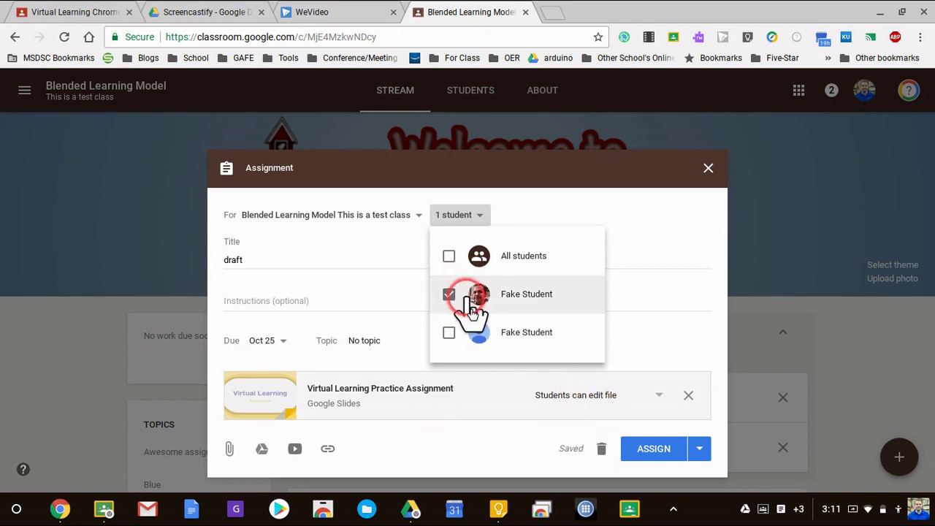
# Replace the reused assignment's title with "group 1"
pyautogui.click(358, 265)
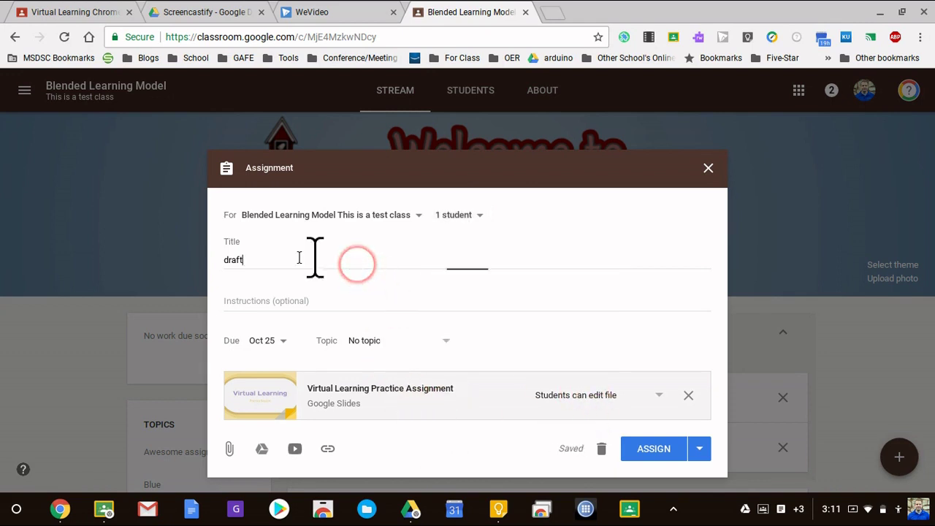
pyautogui.click(219, 248)
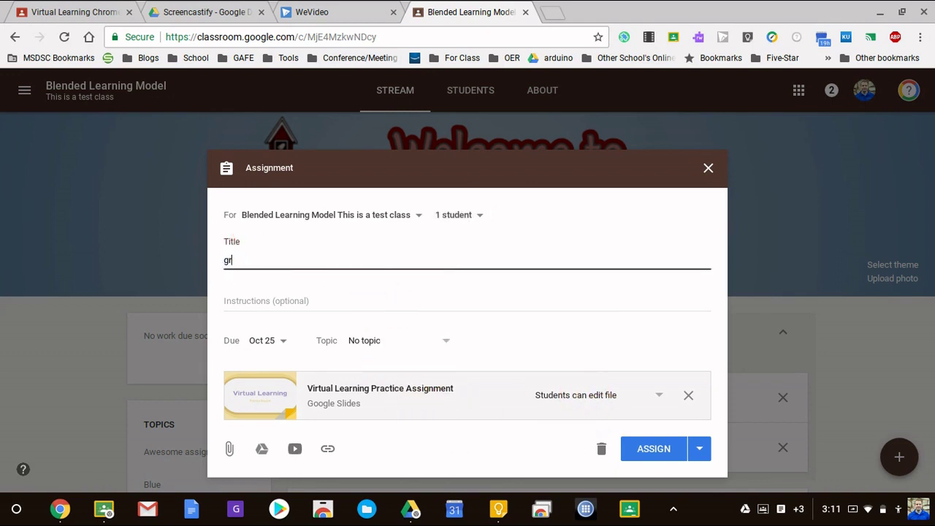
pyautogui.write('group 1')
# Set the assignment's topic to Group 1 and assign it to the selected student
pyautogui.click(426, 340)
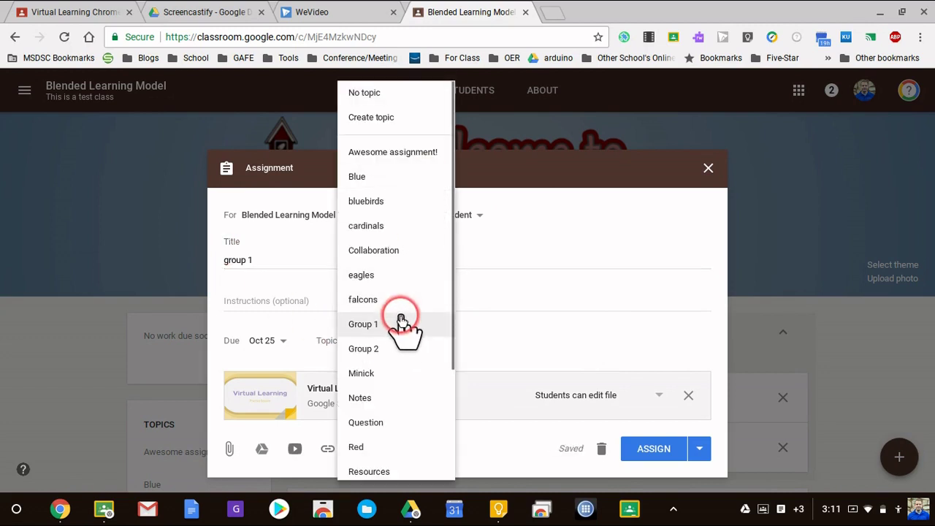
pyautogui.click(402, 326)
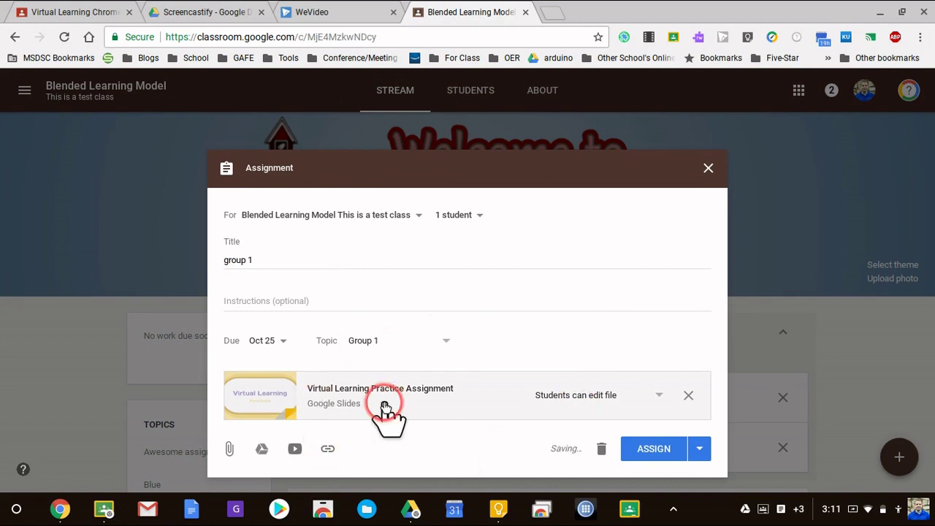
pyautogui.click(648, 454)
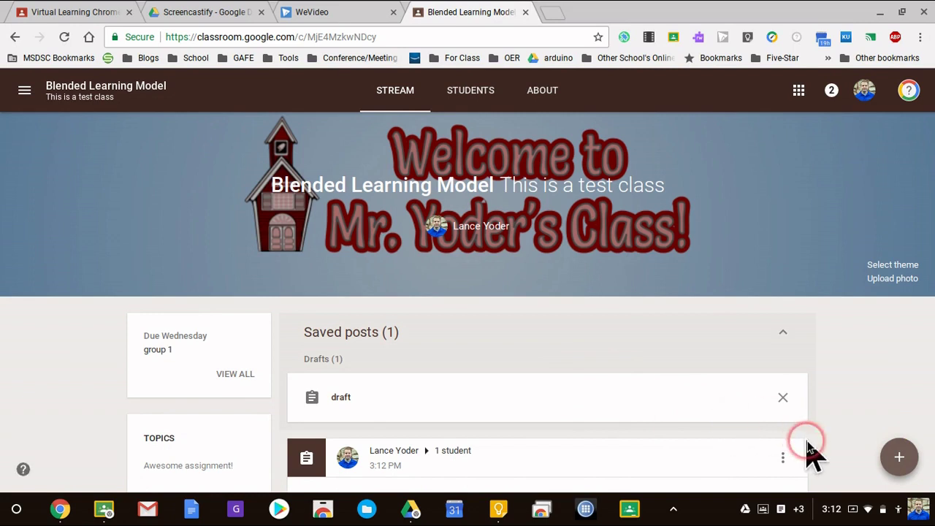
# Reuse the draft post with new copies of all attachments and title it "Group 2"
pyautogui.click(900, 456)
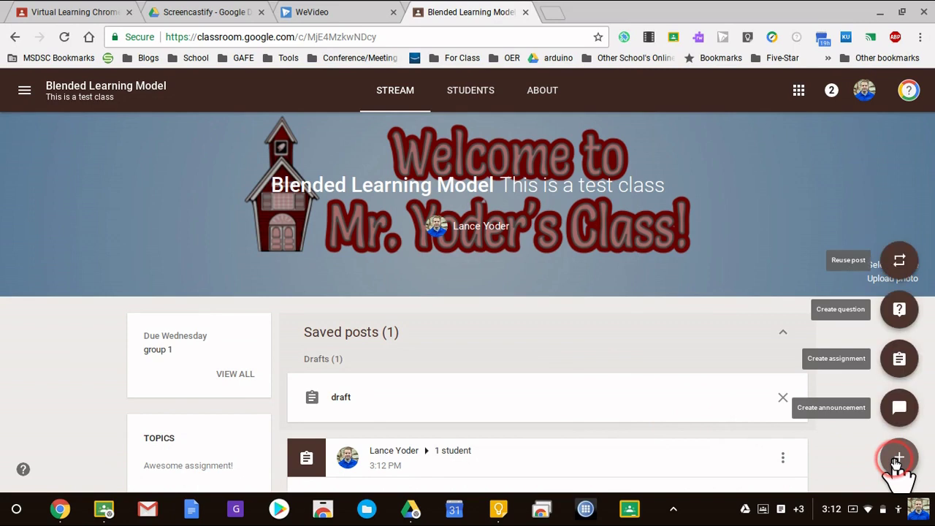
pyautogui.click(898, 261)
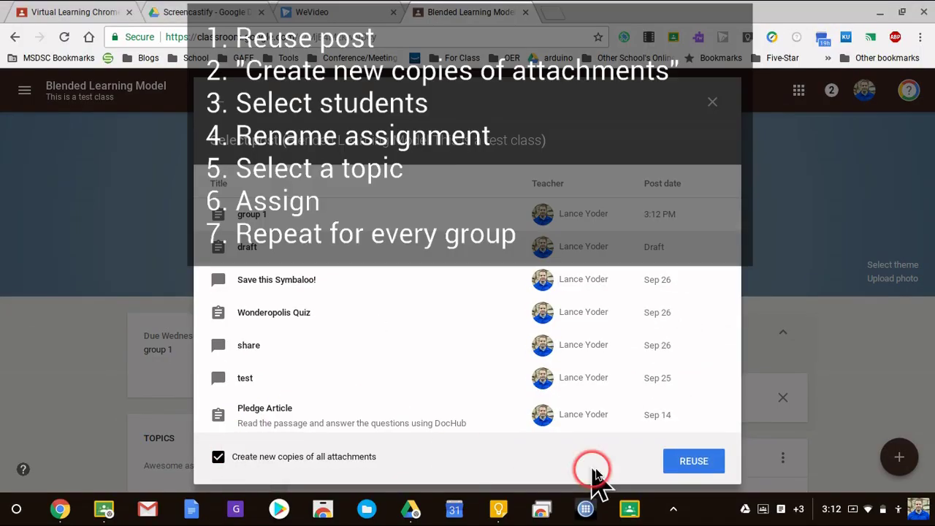
pyautogui.click(687, 478)
pyautogui.write('grudraft')
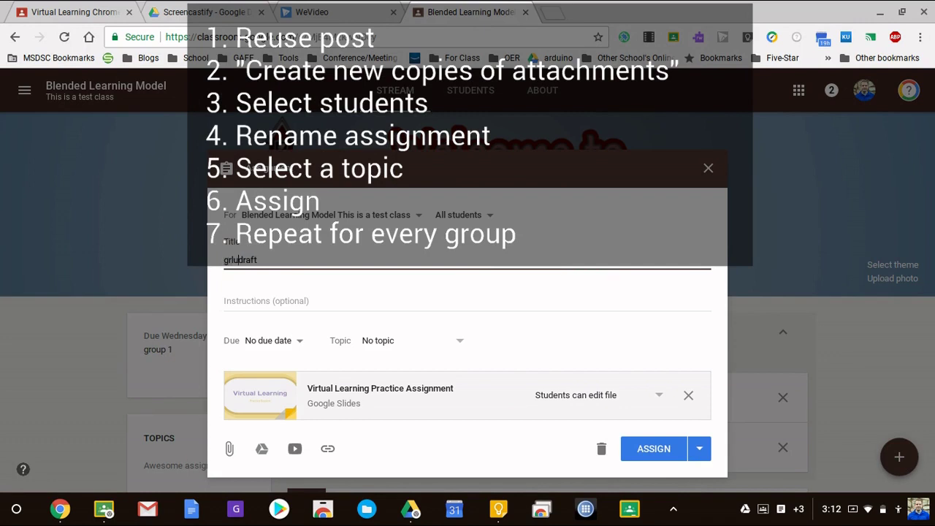
pyautogui.write(' 2')
# Set the topic to Group 2 and assign the post to only the second student in the list
pyautogui.click(453, 341)
pyautogui.click(395, 380)
pyautogui.click(471, 215)
pyautogui.click(448, 332)
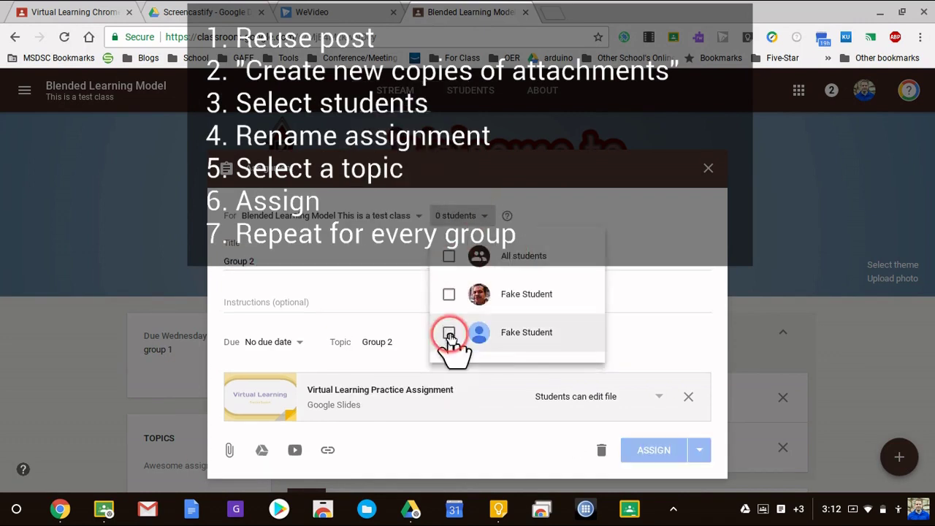
pyautogui.click(653, 449)
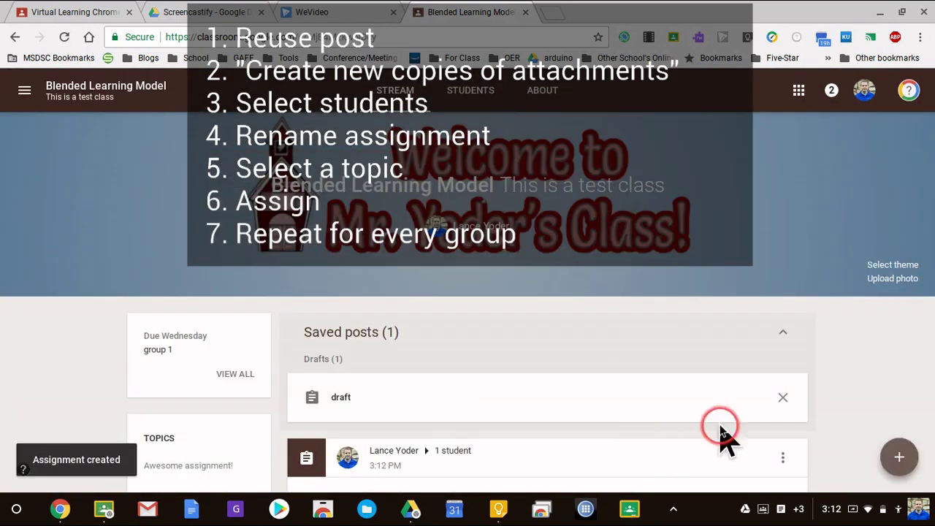
# Reuse the saved draft post once more as a new assignment for the third group
pyautogui.moveTo(899, 457)
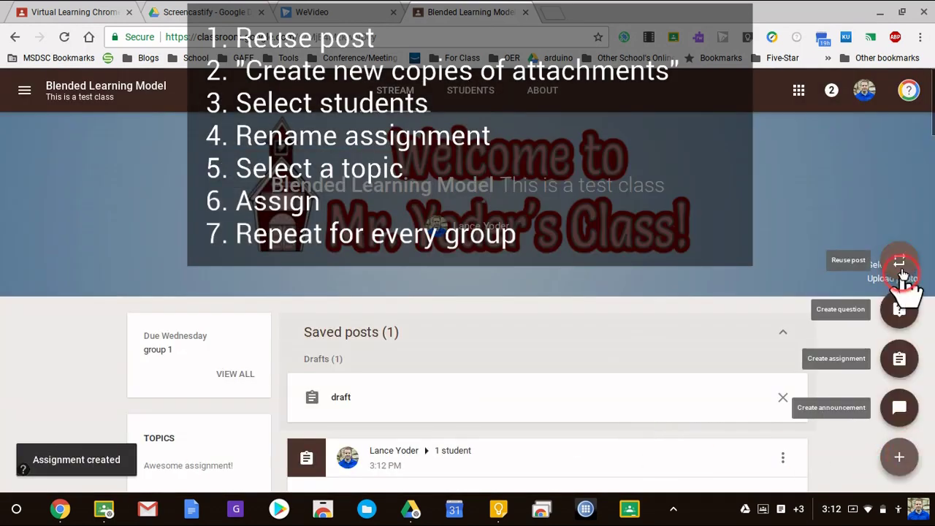
pyautogui.click(906, 260)
pyautogui.click(292, 279)
pyautogui.click(668, 461)
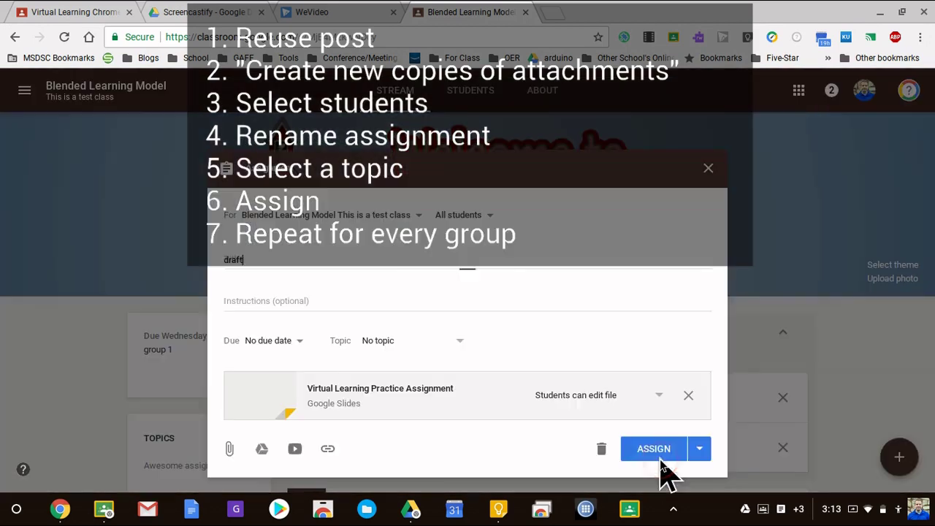
# Assign the reused post to all students with both its title and topic set to "Group 3"
pyautogui.click(467, 215)
pyautogui.click(445, 334)
pyautogui.click(243, 261)
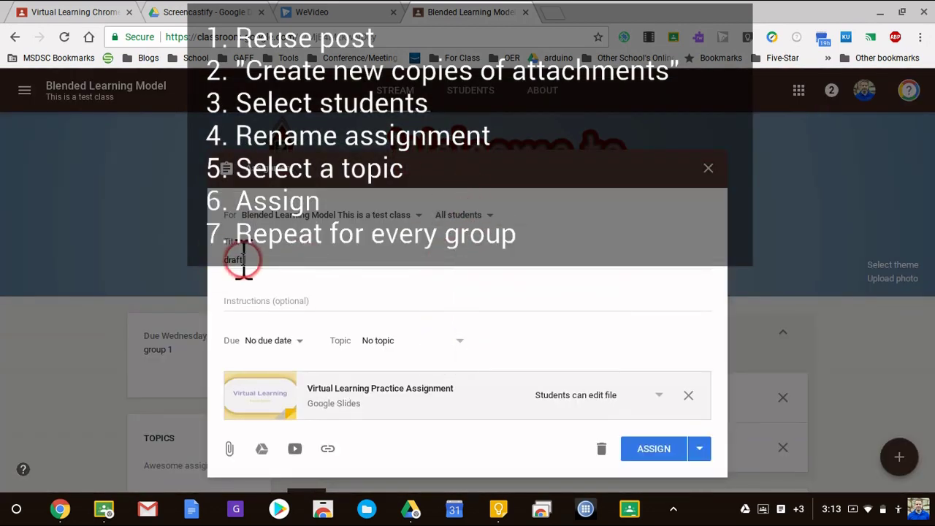
pyautogui.hotkey('ctrl', 'a')
pyautogui.write('G')
pyautogui.click(455, 343)
pyautogui.write('Group 3')
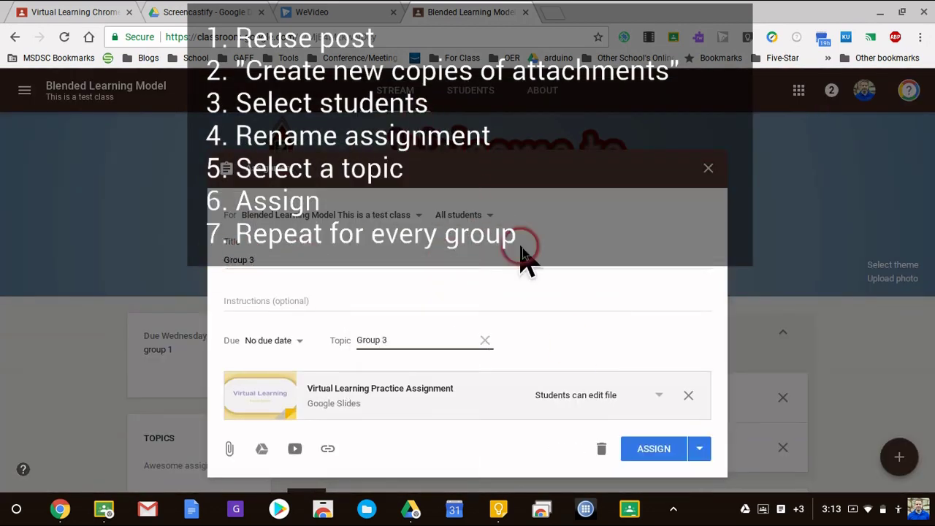
pyautogui.click(643, 448)
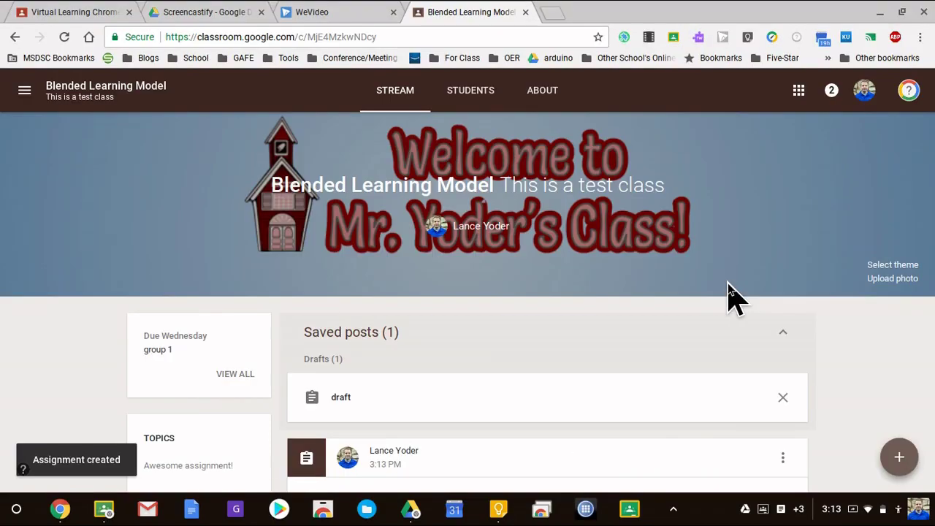
# View the posts filed under the Group 1, Group 2 and Group 3 topics and return to the class stream
pyautogui.scroll(-5, 833, 325)
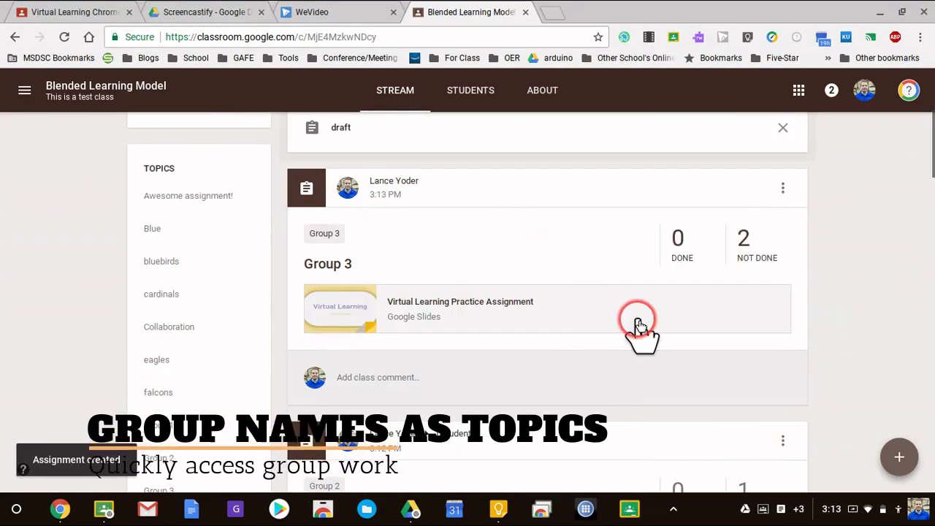
pyautogui.scroll(-2, 640, 336)
pyautogui.scroll(-1, 417, 463)
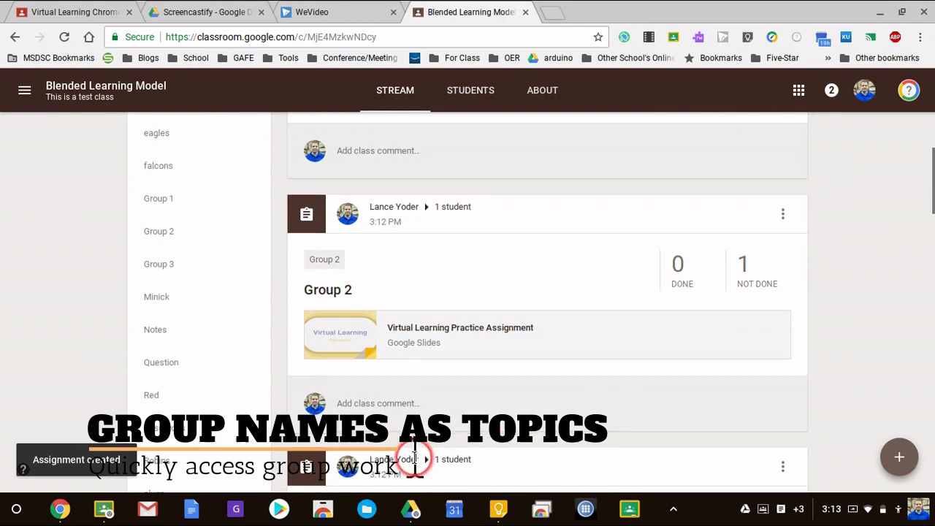
pyautogui.scroll(2, 420, 472)
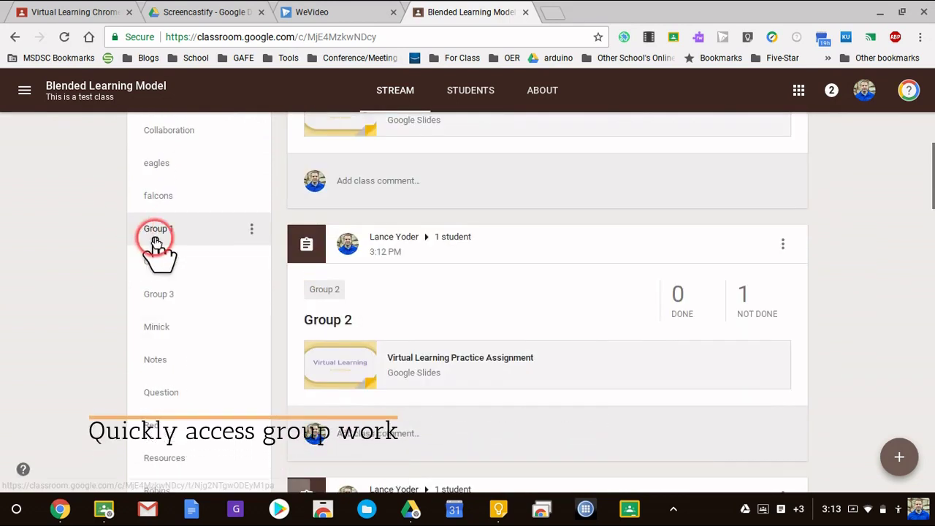
pyautogui.click(157, 232)
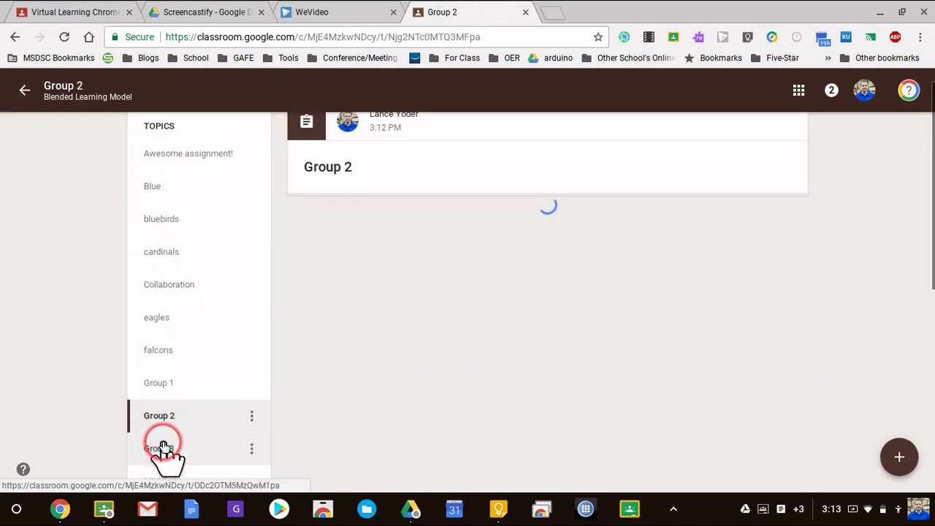
pyautogui.click(165, 449)
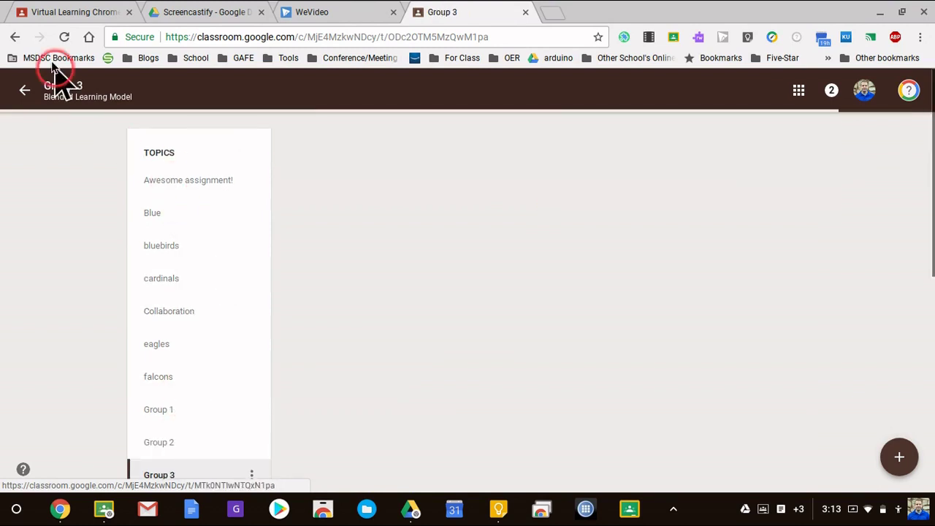
pyautogui.click(24, 89)
pyautogui.click(307, 156)
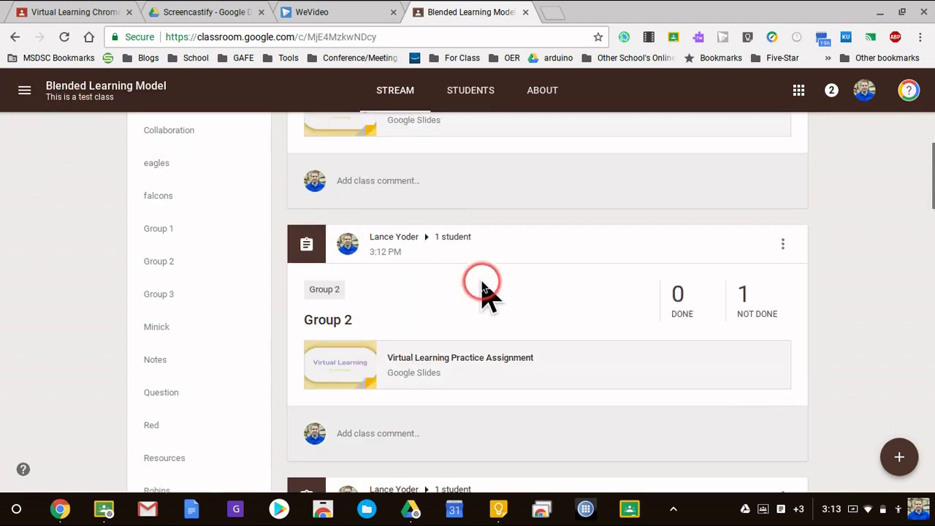
# Delete the saved draft assignment from the class stream
pyautogui.scroll(10, 489, 289)
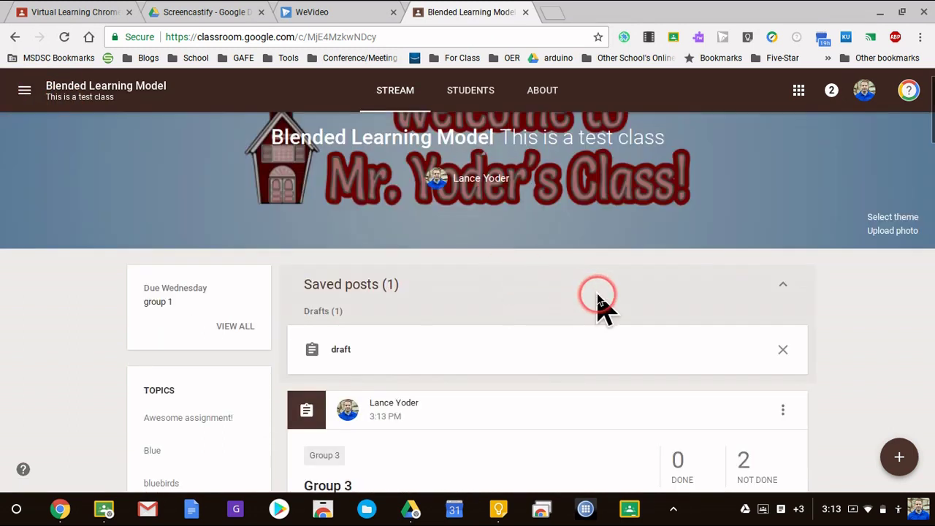
pyautogui.scroll(-1, 599, 309)
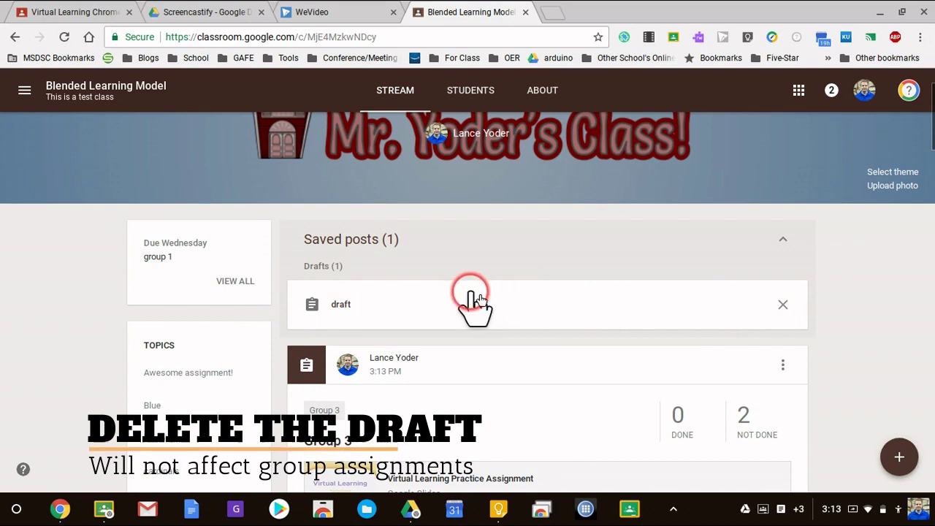
pyautogui.click(782, 305)
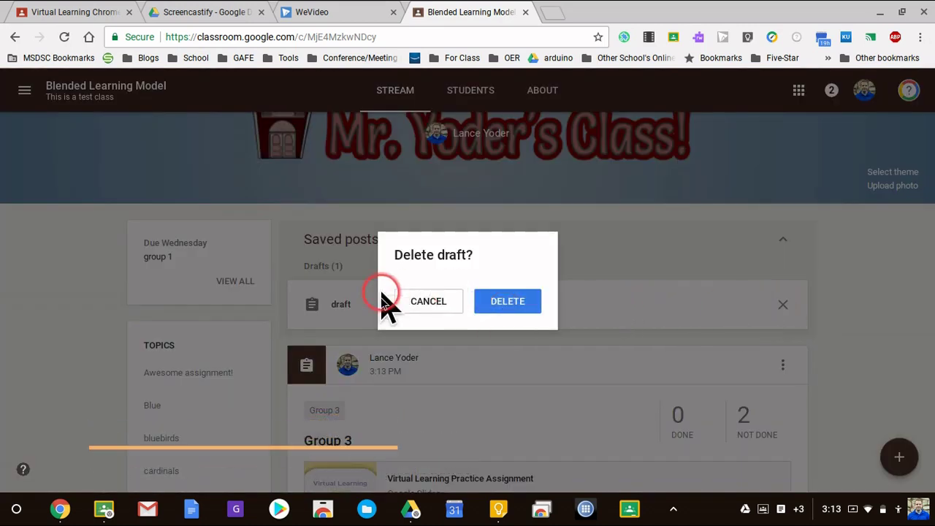
pyautogui.click(507, 308)
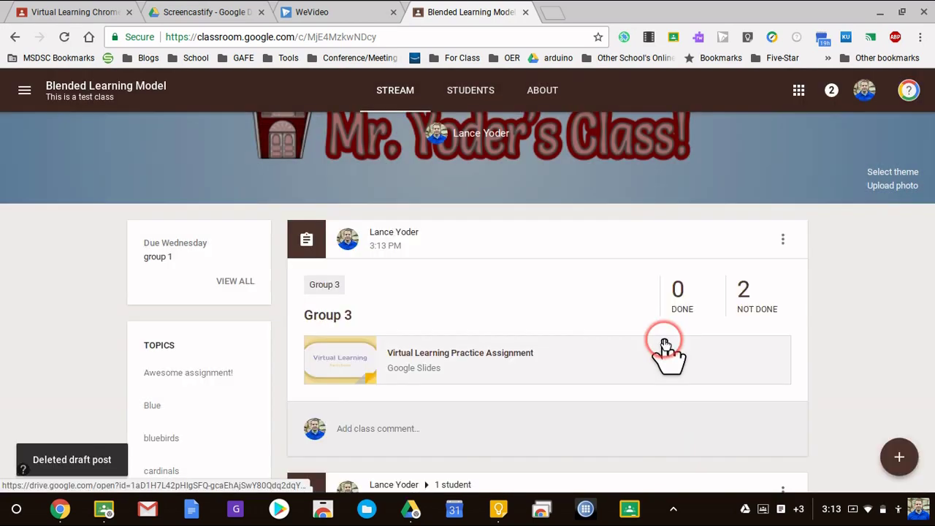
# Review the posted Group 1, Group 2 and Group 3 assignments in the class stream
pyautogui.scroll(-5, 771, 376)
pyautogui.scroll(-3, 770, 375)
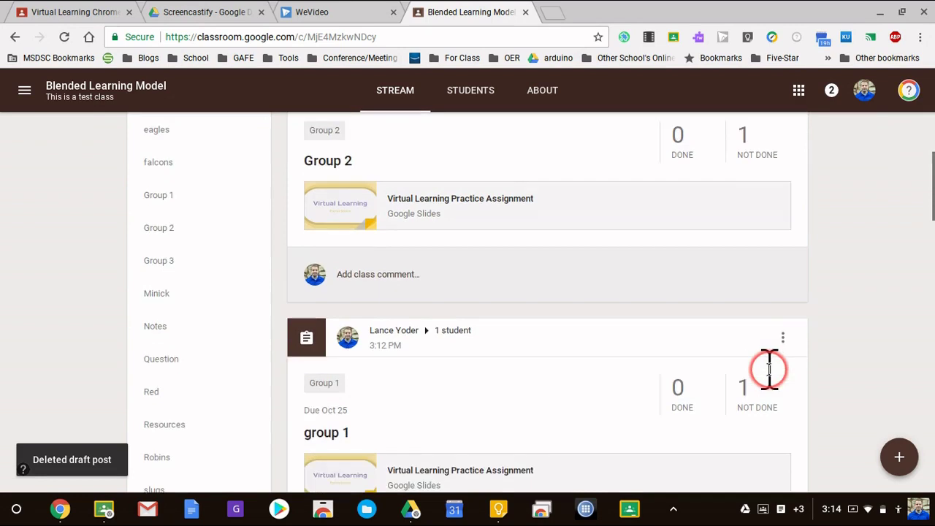
pyautogui.scroll(1, 771, 376)
pyautogui.scroll(2, 770, 376)
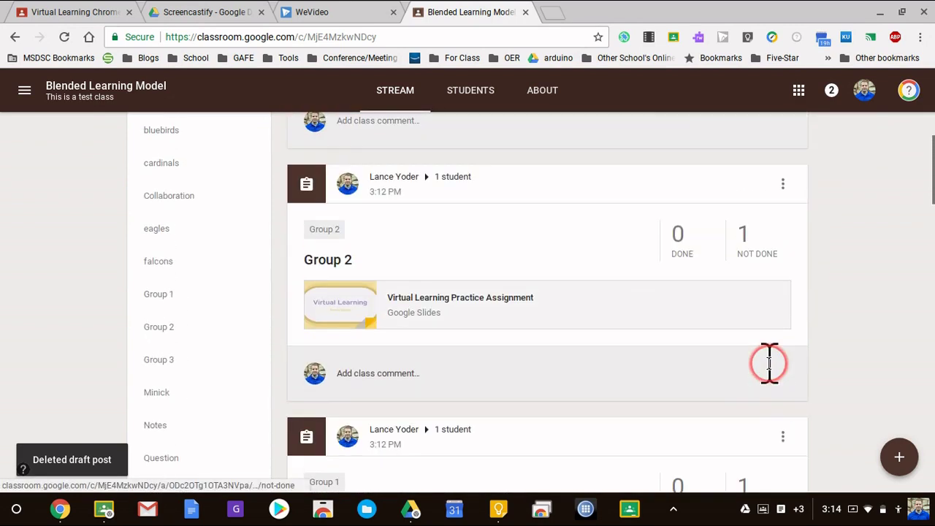
pyautogui.scroll(2, 771, 376)
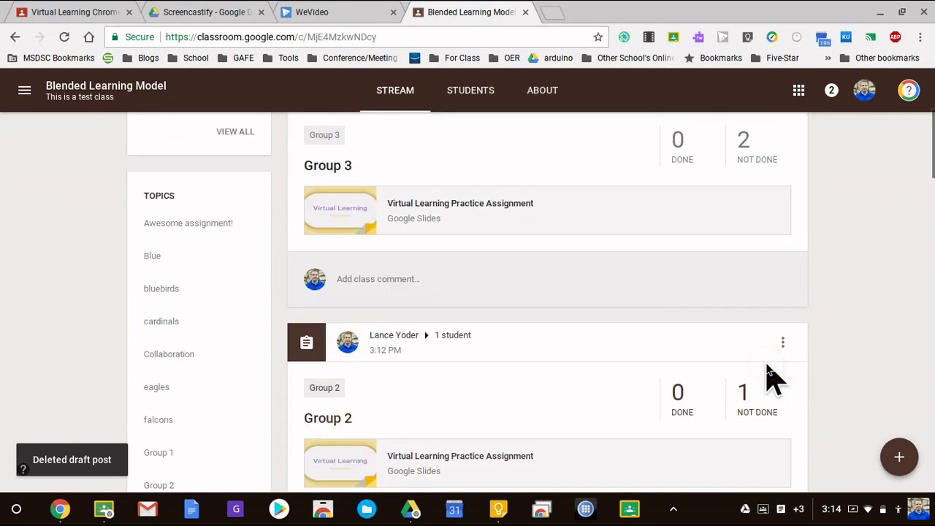
pyautogui.scroll(1, 771, 376)
pyautogui.scroll(1, 773, 378)
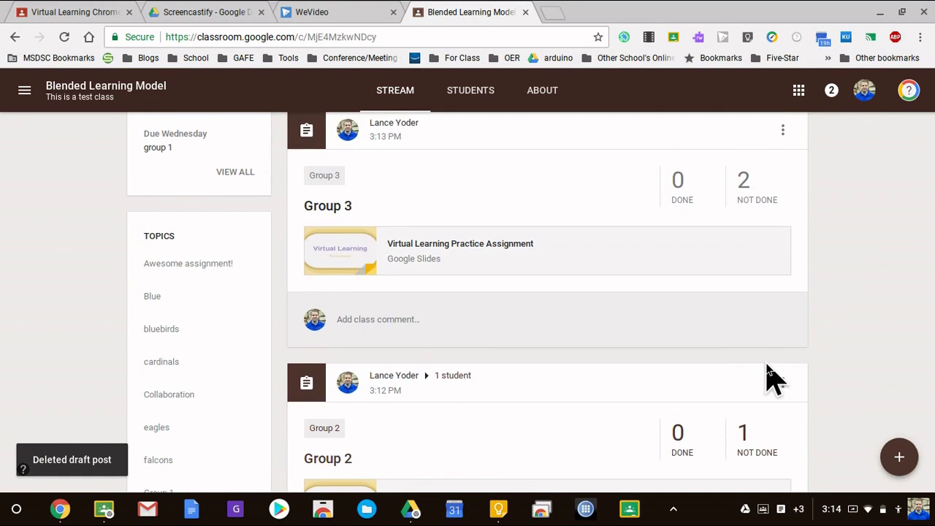
pyautogui.scroll(1, 768, 372)
pyautogui.scroll(1, 769, 369)
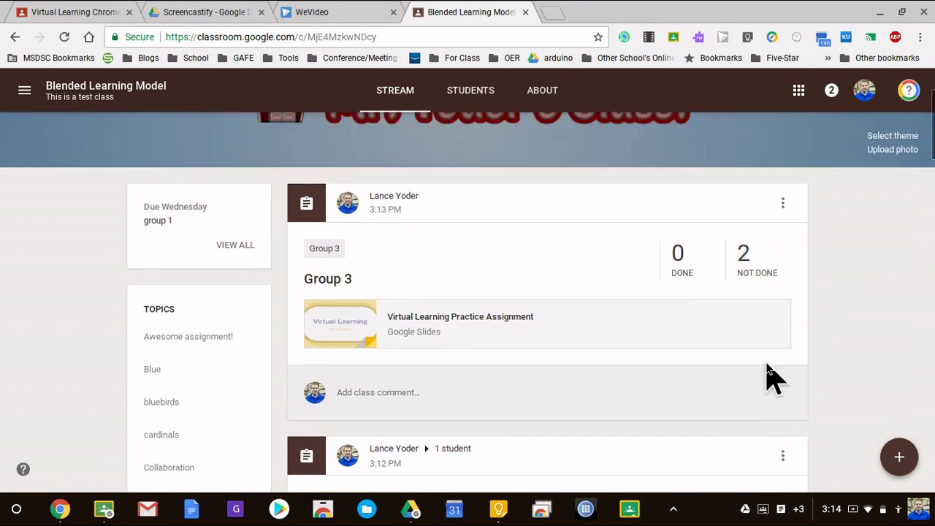
pyautogui.scroll(3, 773, 378)
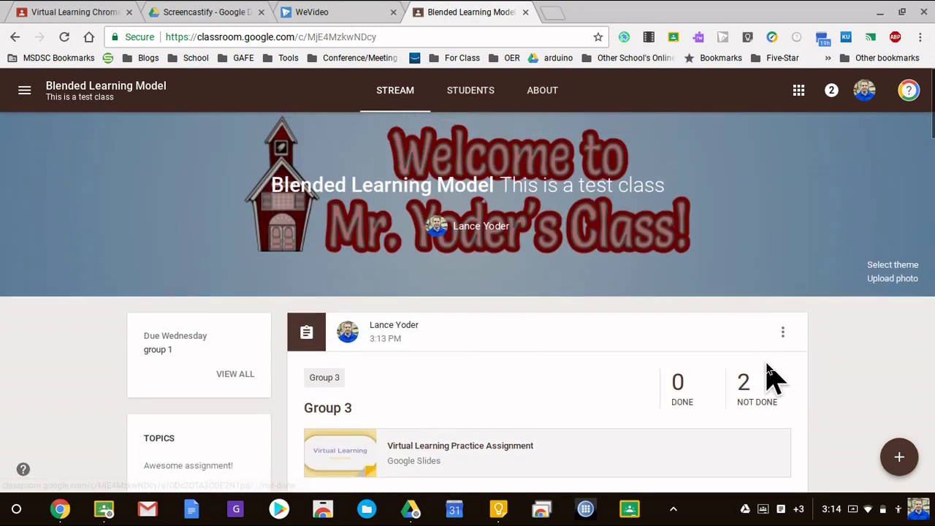
# Open the class Drive folder from the class's About page
pyautogui.click(545, 417)
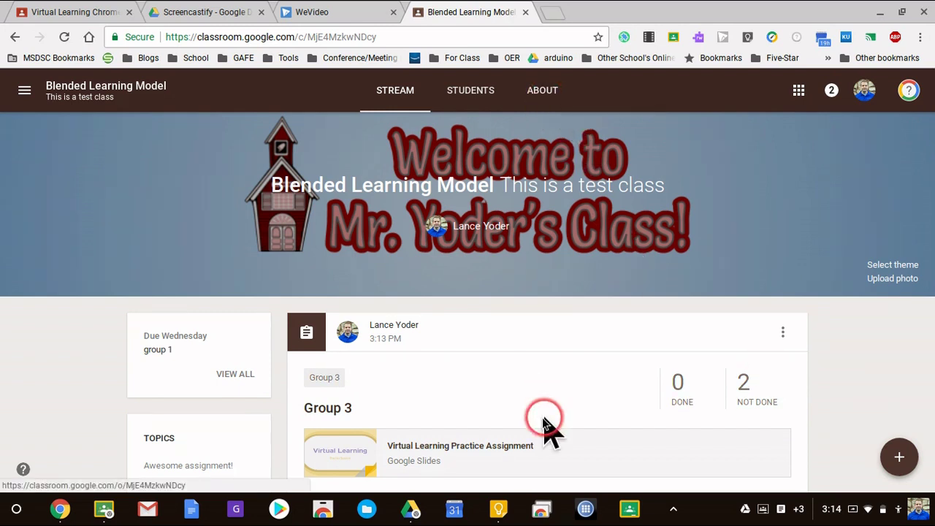
pyautogui.click(520, 300)
pyautogui.click(542, 92)
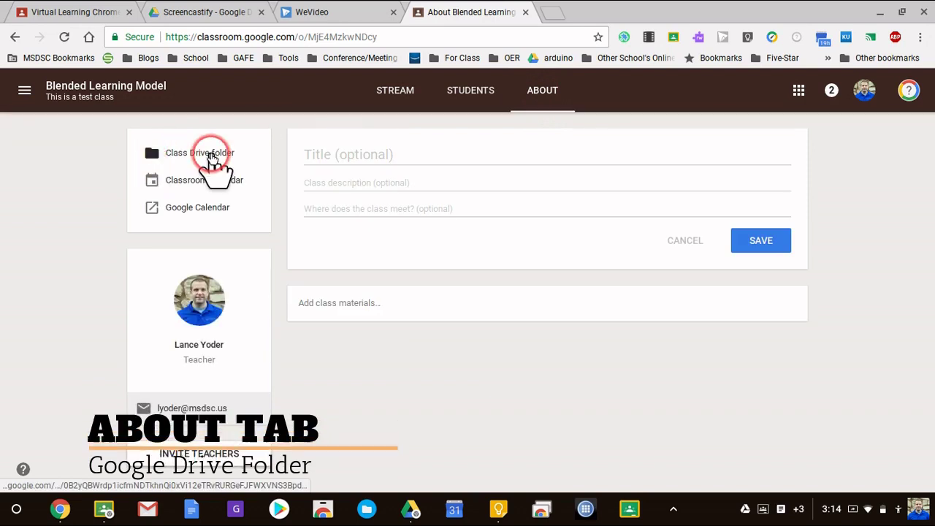
pyautogui.click(212, 155)
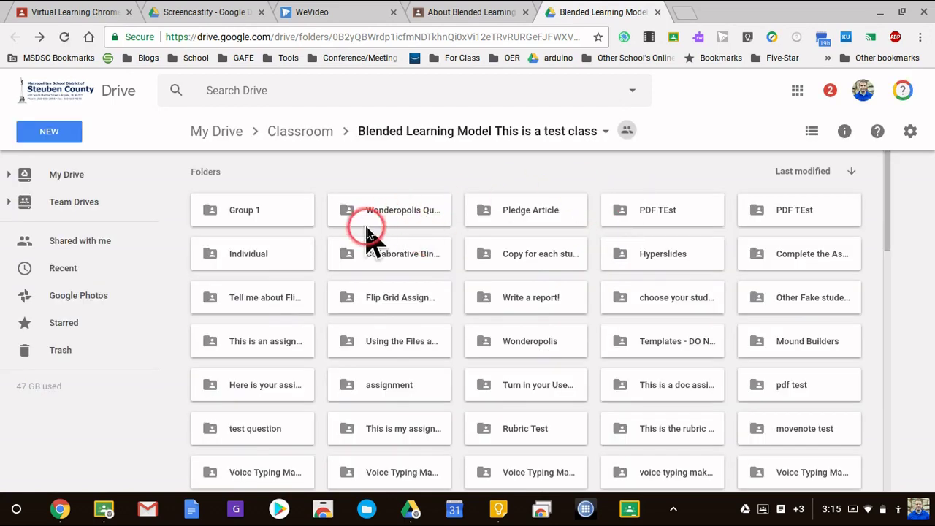
# Preview the first Virtual Learning Practice Assignment file in the class folder and advance through its presentation to slide 4
pyautogui.scroll(-5, 382, 355)
pyautogui.click(313, 397)
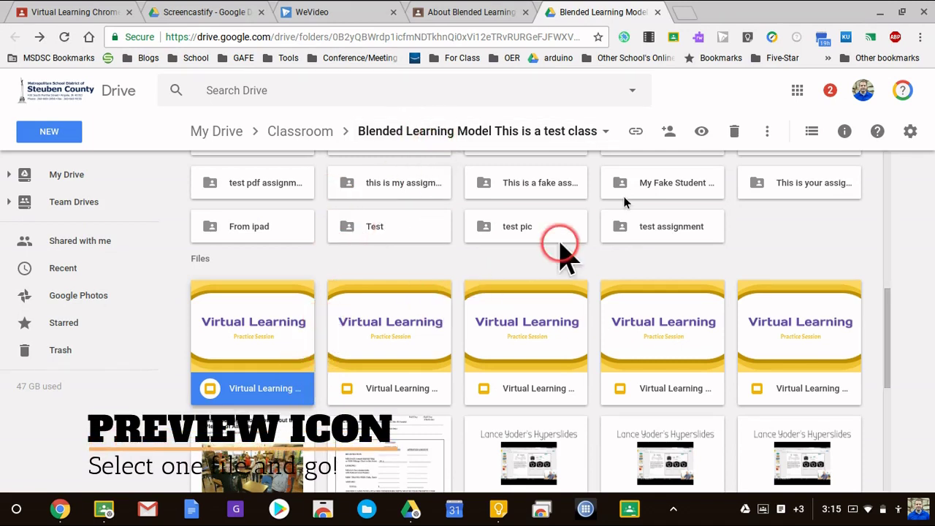
pyautogui.click(702, 133)
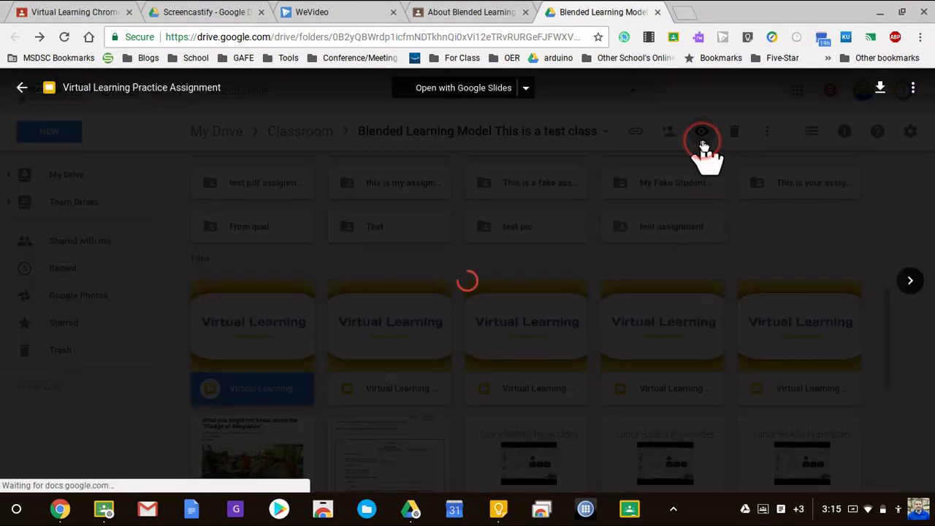
pyautogui.click(699, 167)
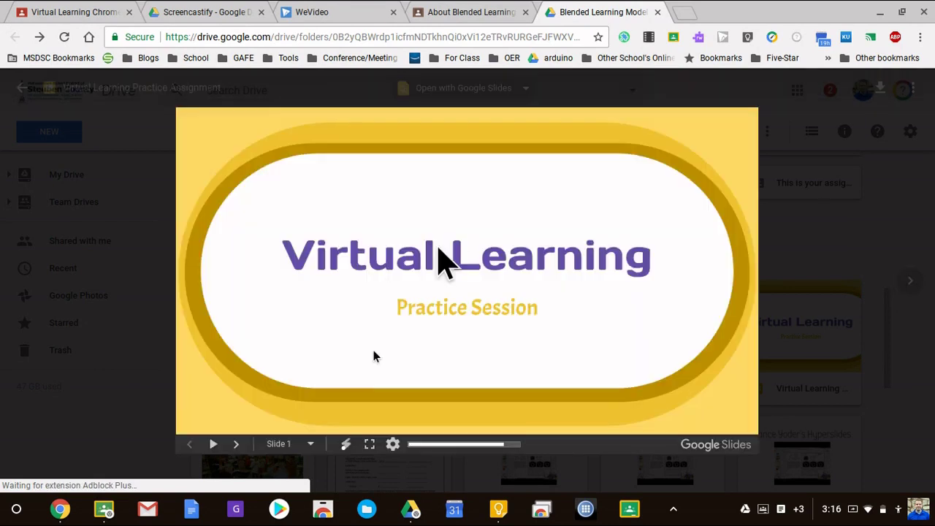
pyautogui.click(236, 444)
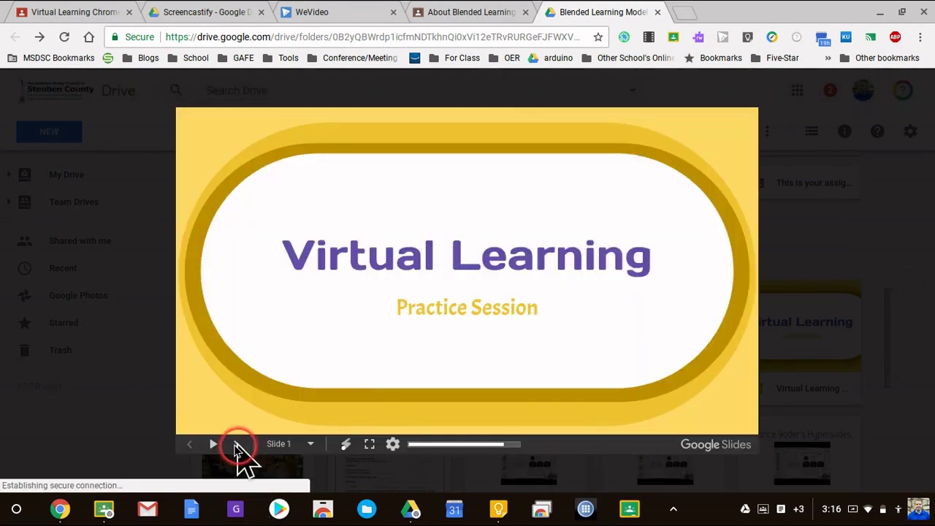
pyautogui.click(236, 445)
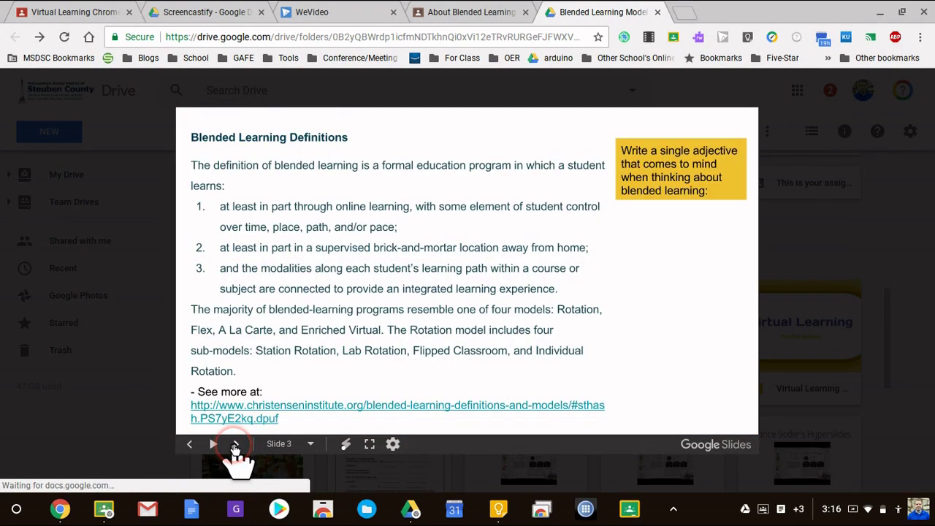
pyautogui.click(235, 446)
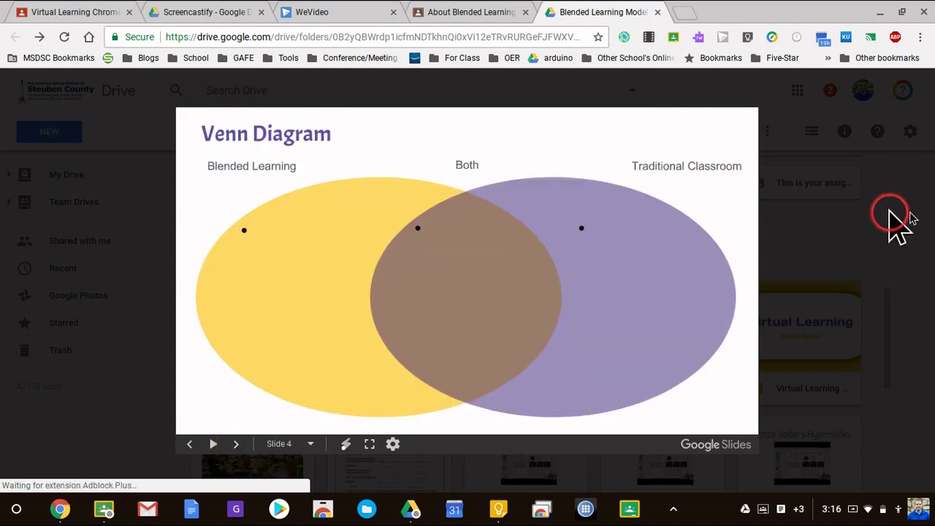
# Move to the second Virtual Learning Practice Assignment copy in the Drive preview and advance its presentation to slide 3
pyautogui.click(915, 282)
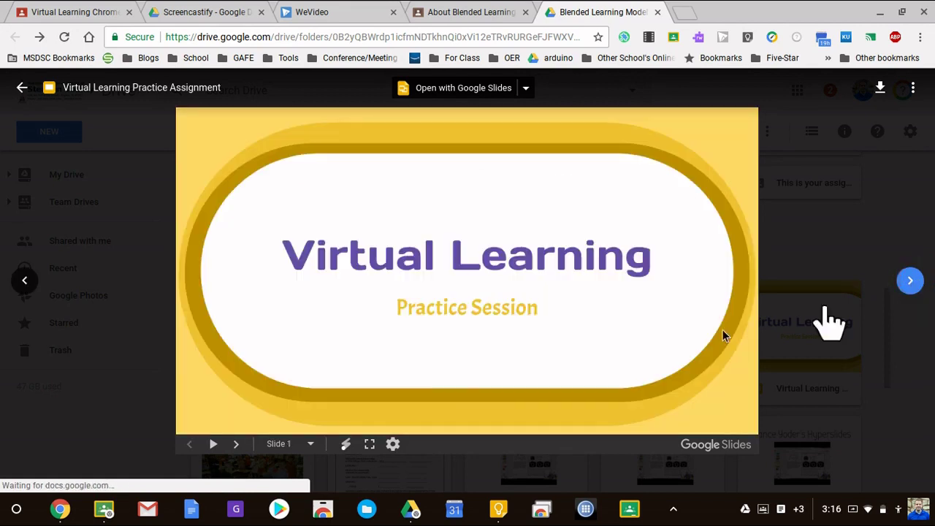
pyautogui.click(243, 449)
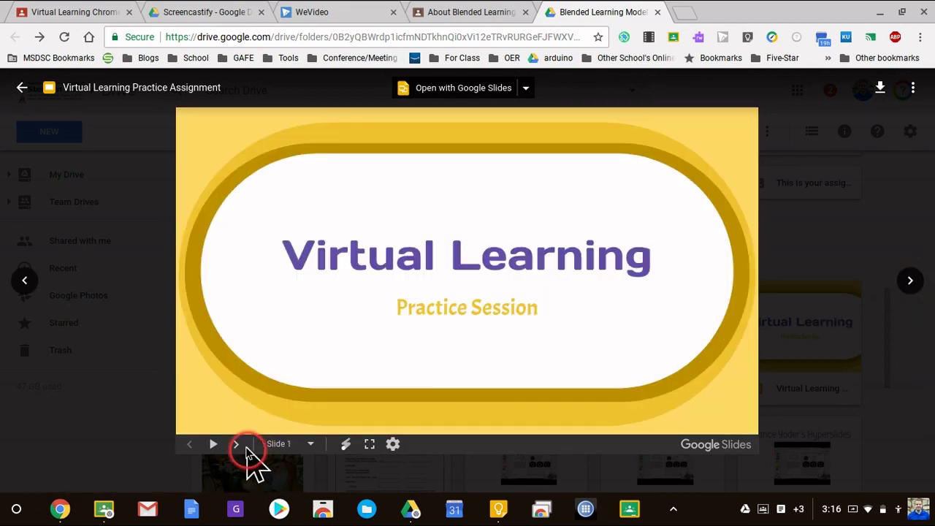
pyautogui.click(237, 444)
pyautogui.click(238, 444)
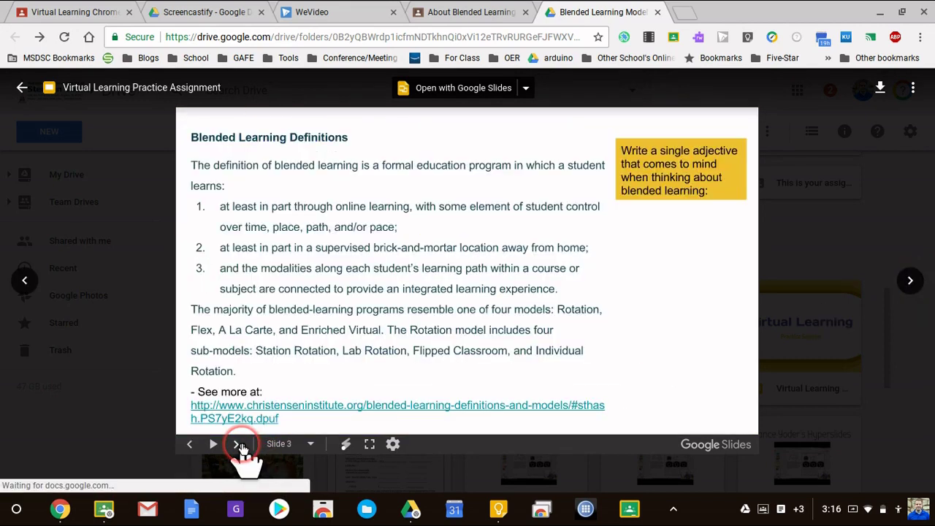
# Preview the third Virtual Learning Practice Assignment copy through slide 4, and move on to the following file
pyautogui.click(908, 283)
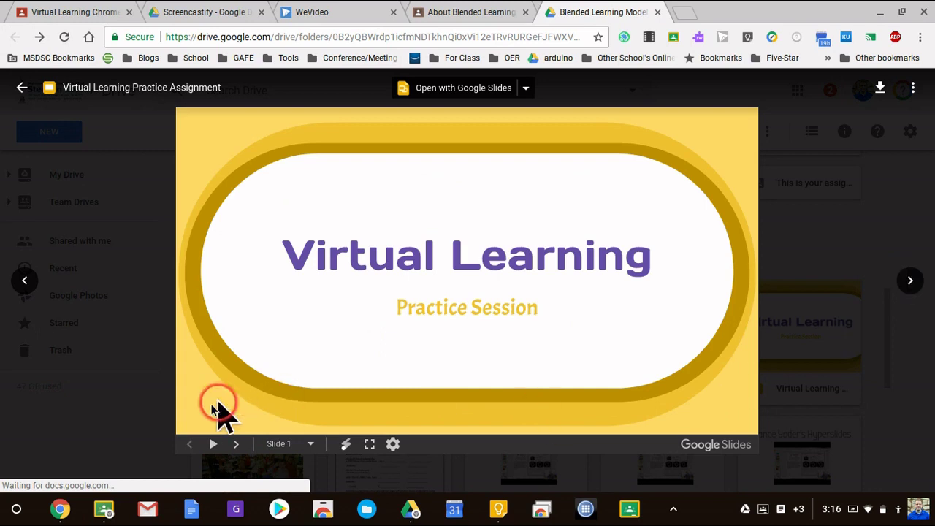
pyautogui.click(238, 444)
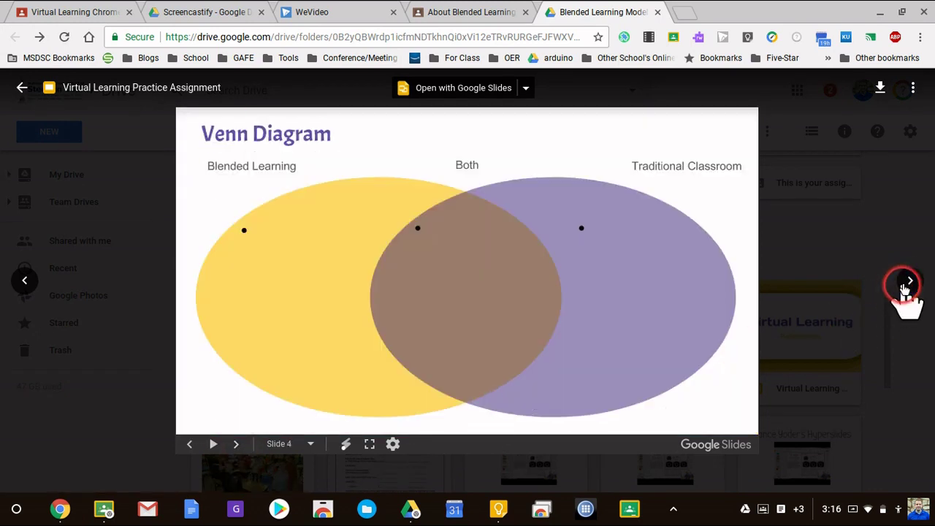
pyautogui.click(908, 282)
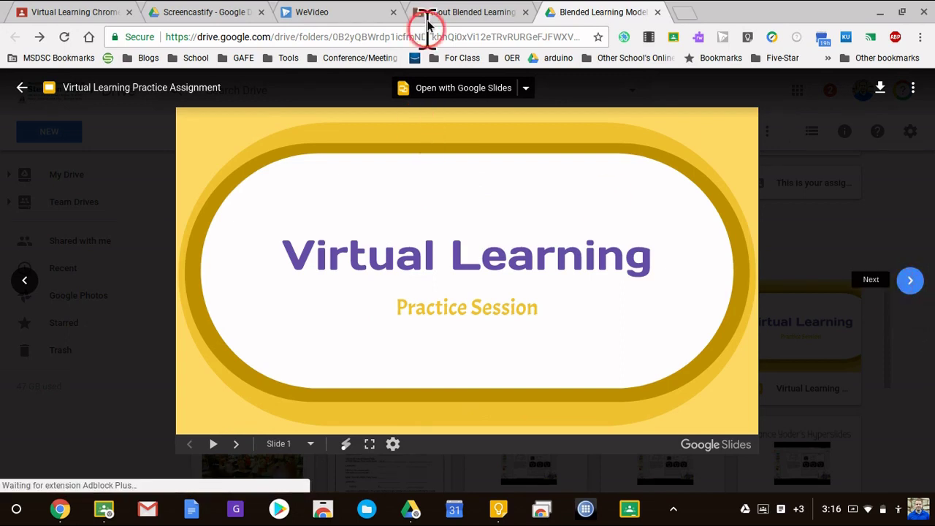
# Switch back to the Blended Learning Model class in Google Classroom and open its stream
pyautogui.click(453, 20)
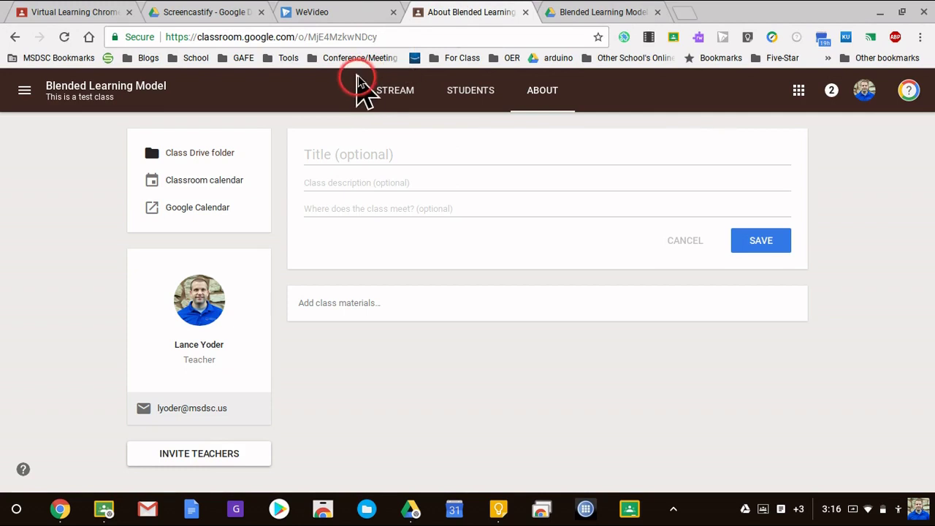
pyautogui.click(381, 97)
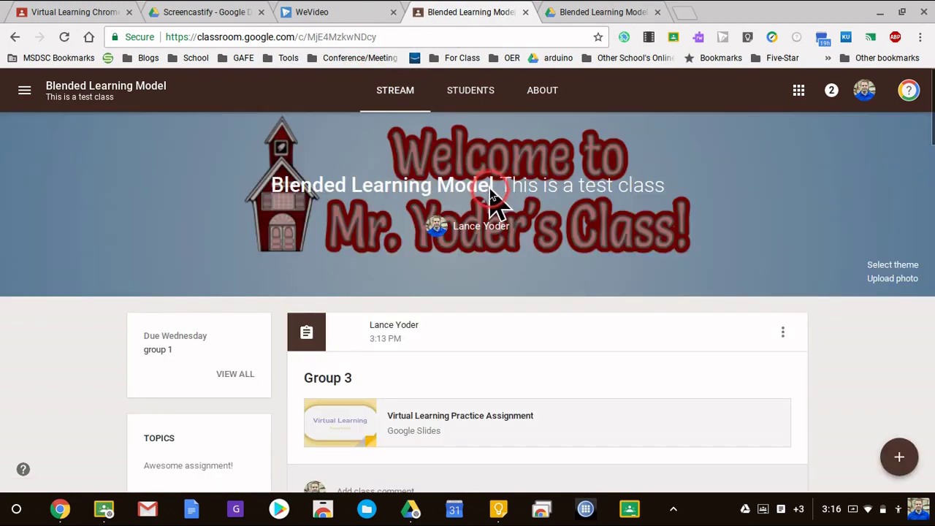